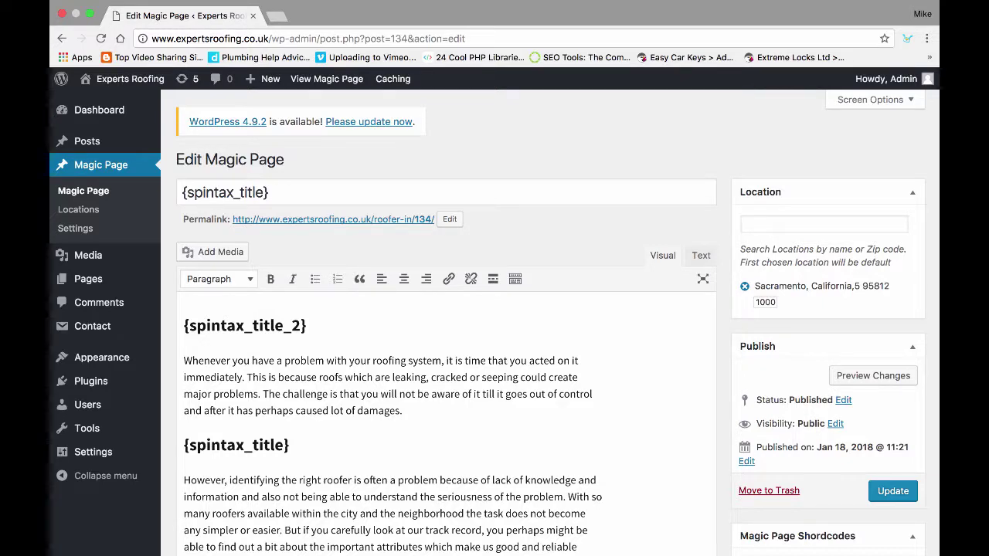
Add an empty line below the first {spintax_title_2} heading in the page content
{"action": "scroll", "coordinate": [495, 325], "scroll_direction": "down", "scroll_amount": 3}
{"action": "scroll", "coordinate": [495, 325], "scroll_direction": "up", "scroll_amount": 2}
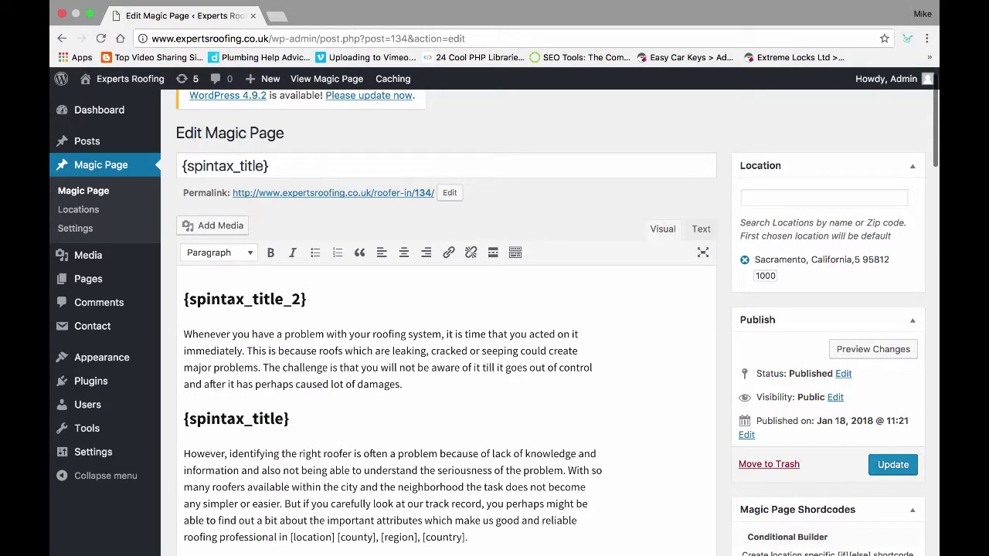
{"action": "scroll", "coordinate": [495, 324], "scroll_direction": "down", "scroll_amount": 2}
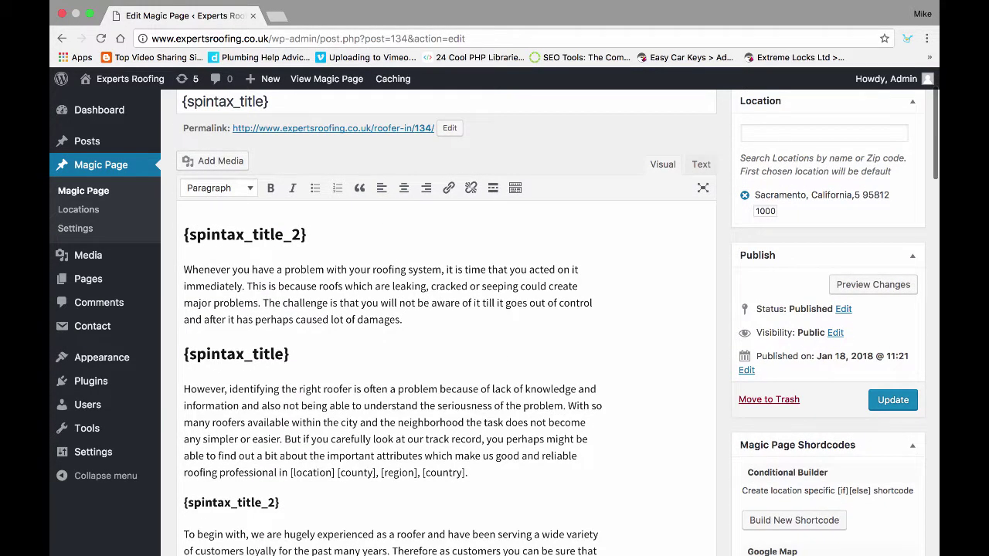
{"action": "scroll", "coordinate": [494, 324], "scroll_direction": "up", "scroll_amount": 2}
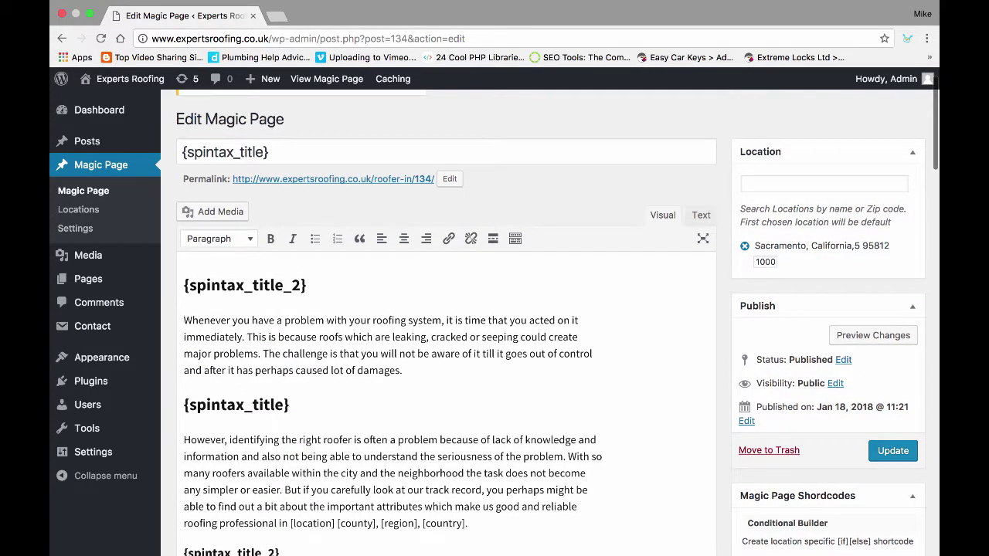
{"action": "left_click", "coordinate": [306, 286]}
{"action": "key", "text": "Return"}
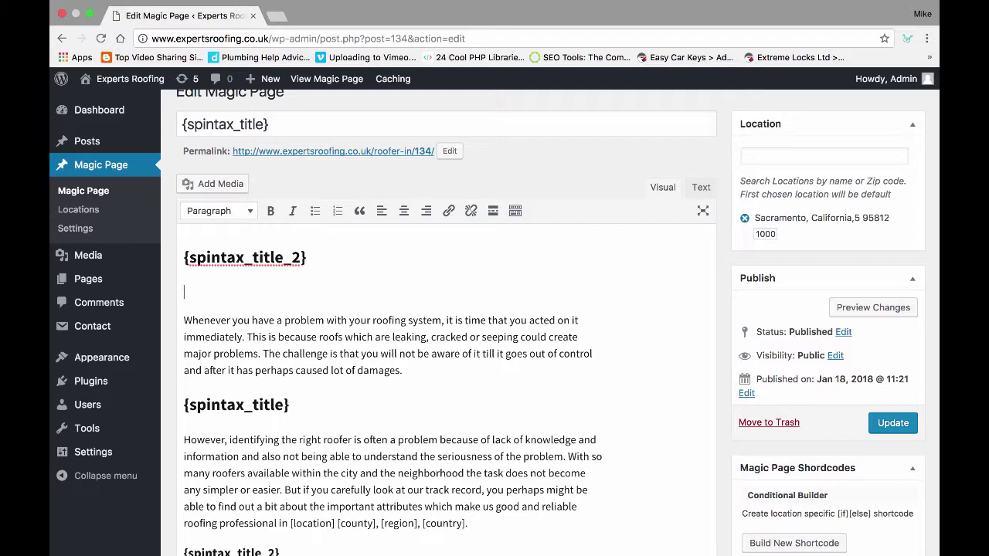
Open the Conditional Shortcode Builder and look through its condition sections
{"action": "scroll", "coordinate": [448, 348], "scroll_direction": "down", "scroll_amount": 3}
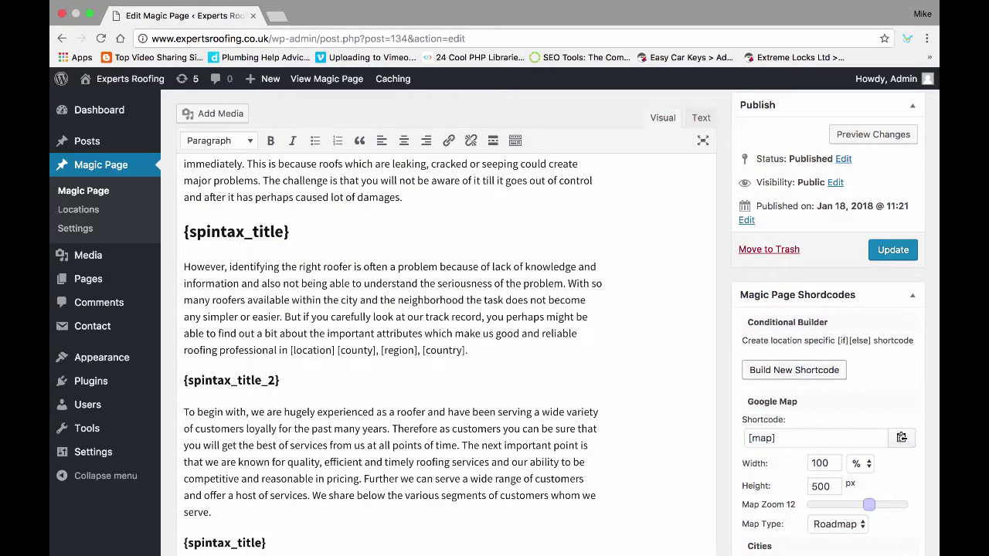
{"action": "left_click", "coordinate": [794, 370]}
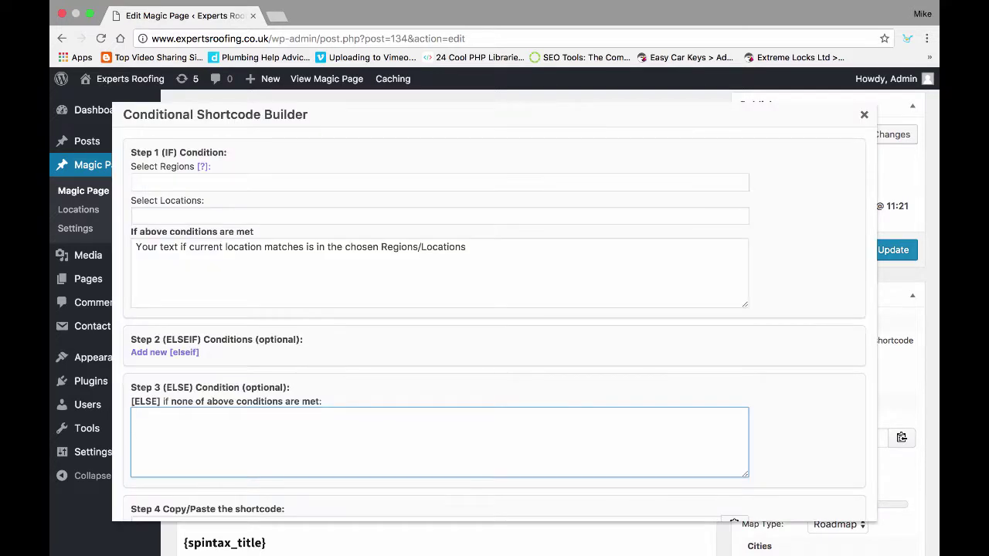
{"action": "scroll", "coordinate": [494, 310], "scroll_direction": "down", "scroll_amount": 4}
{"action": "scroll", "coordinate": [495, 309], "scroll_direction": "up", "scroll_amount": 3}
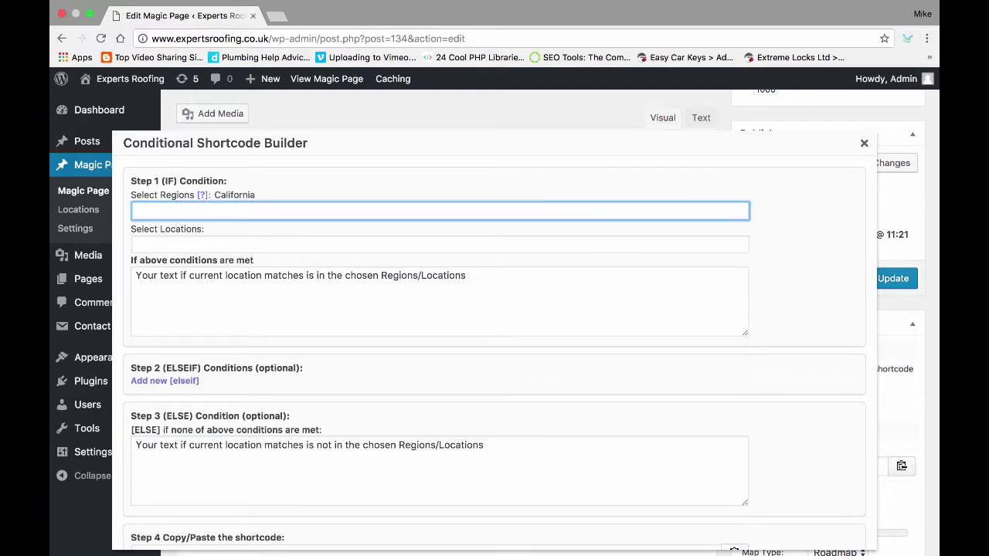
Set the region of the IF condition to California
{"action": "type", "text": "ca"}
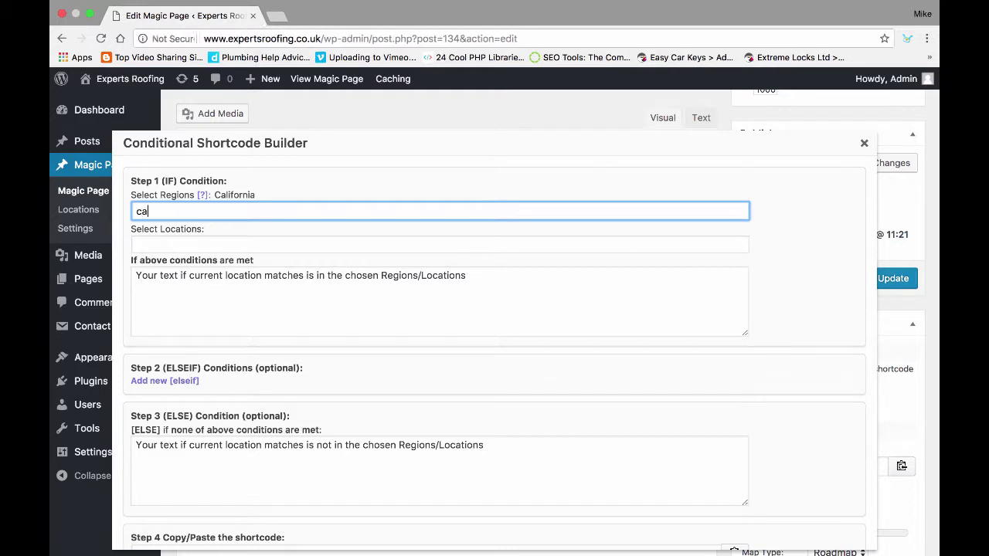
{"action": "type", "text": "liforn"}
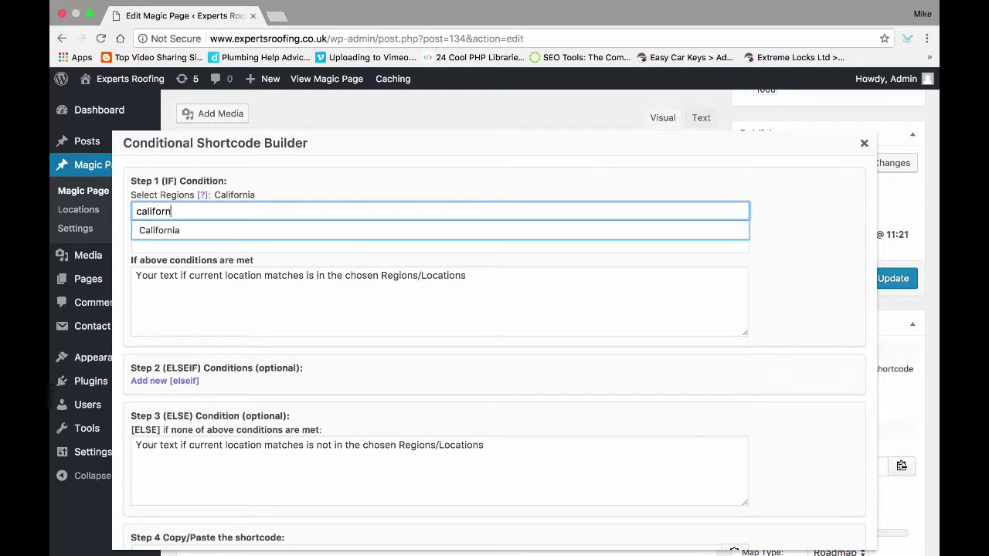
{"action": "key", "text": "Down"}
{"action": "key", "text": "Return"}
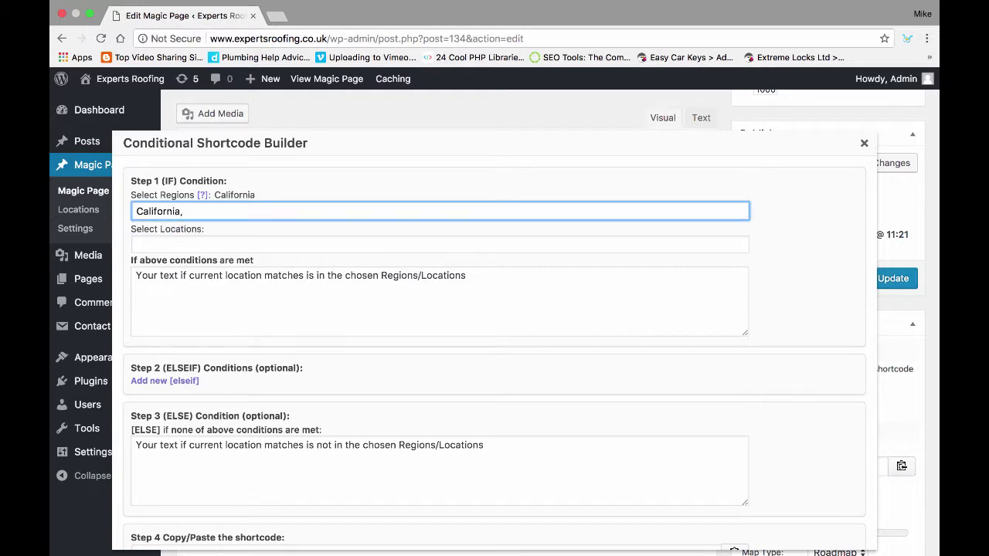
{"action": "key", "text": "super+a"}
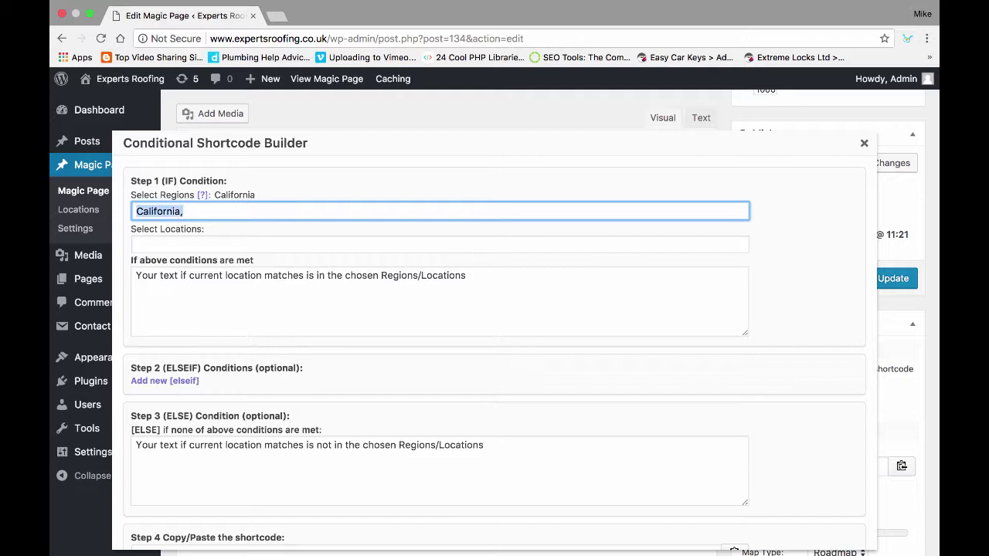
{"action": "left_click", "coordinate": [184, 211]}
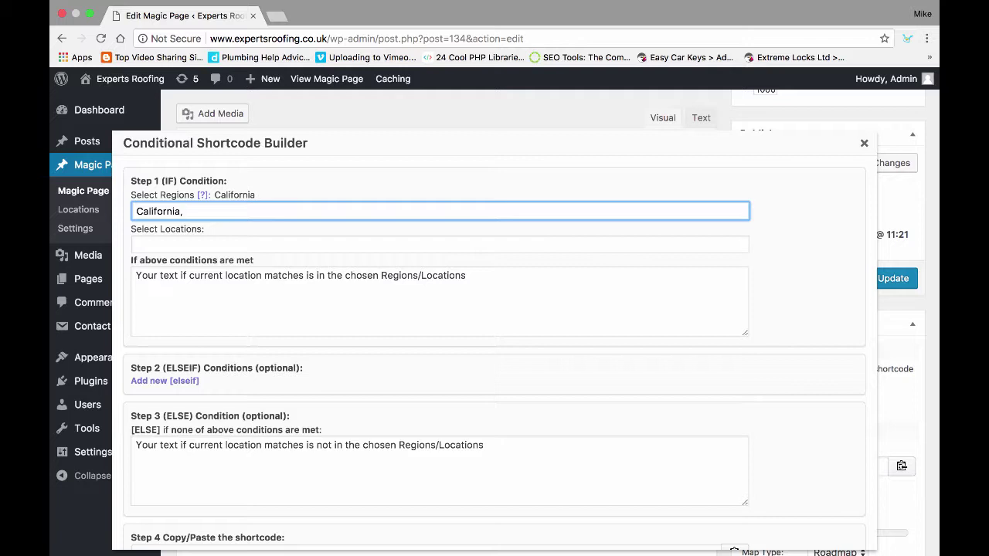
Enter "in cali" as the IF condition's text and check the shortcode it generates
{"action": "left_click", "coordinate": [138, 276]}
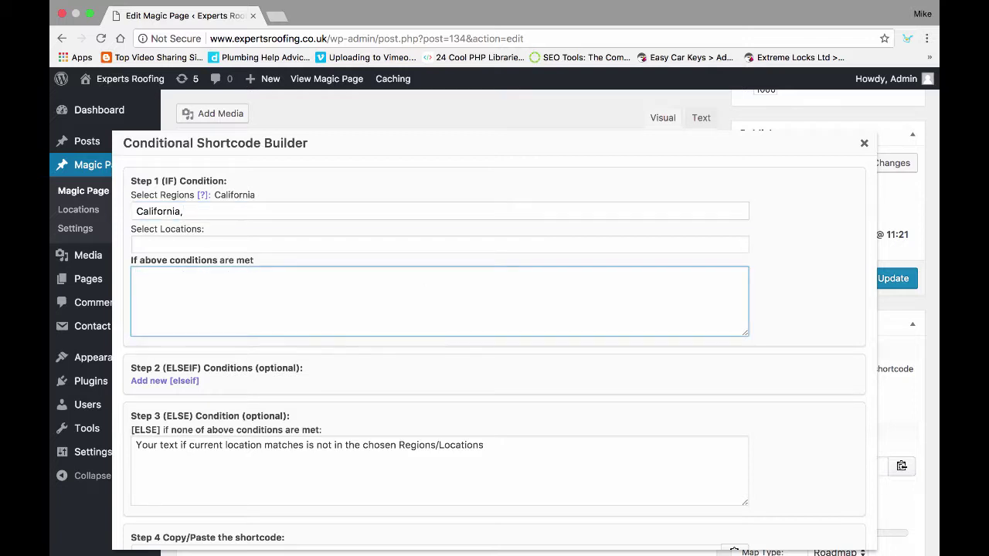
{"action": "type", "text": "in cali"}
{"action": "scroll", "coordinate": [495, 309], "scroll_direction": "down", "scroll_amount": 5}
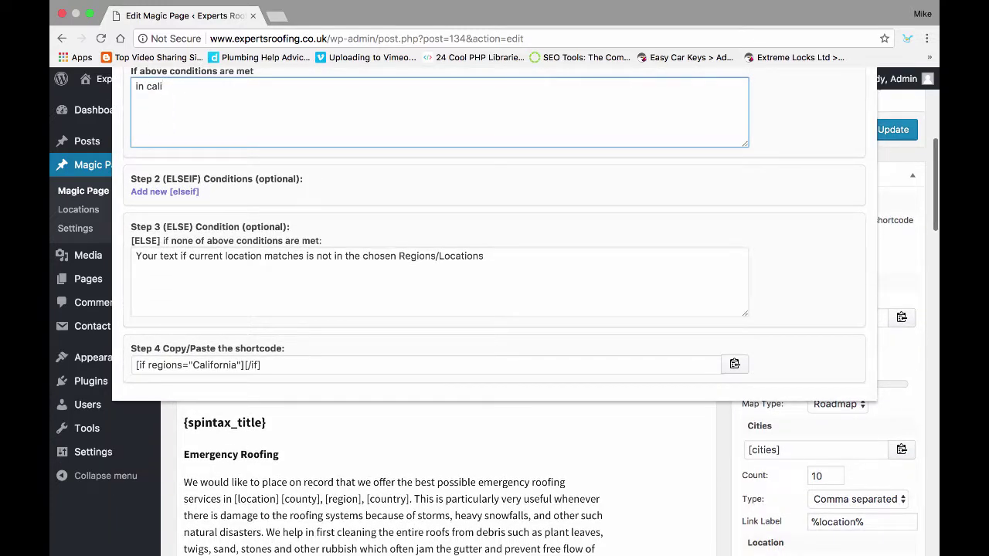
{"action": "scroll", "coordinate": [495, 309], "scroll_direction": "up", "scroll_amount": 5}
Clear the IF condition's text and its California region
{"action": "key", "text": "shift+Tab"}
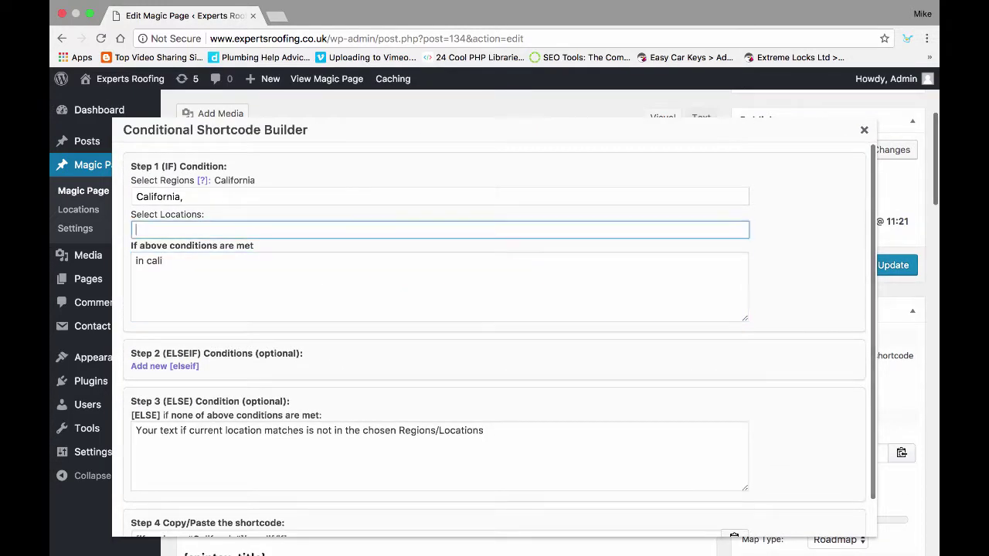
{"action": "key", "text": "Tab"}
{"action": "key", "text": "super+a"}
{"action": "key", "text": "BackSpace"}
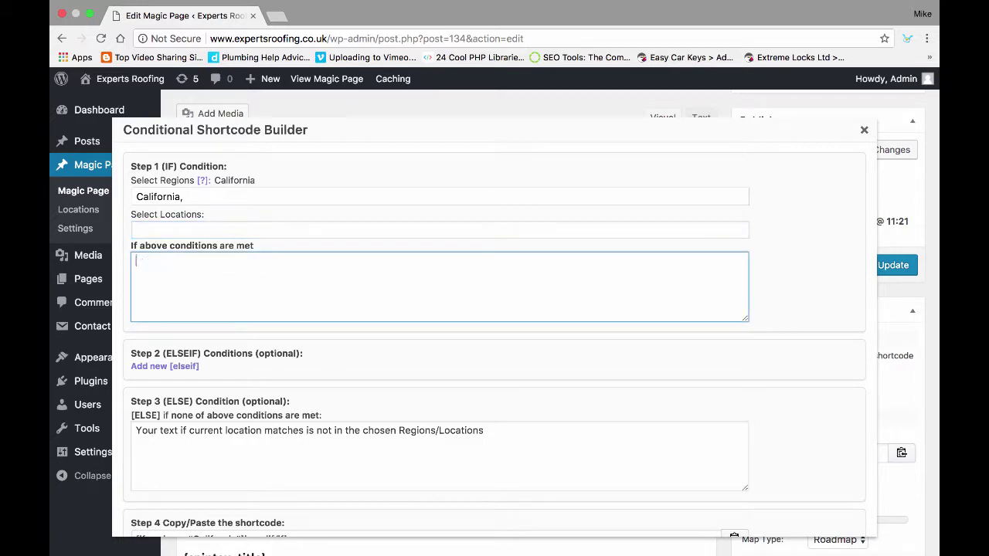
{"action": "key", "text": "shift+Tab"}
{"action": "key", "text": "shift+Tab"}
{"action": "key", "text": "super+a"}
{"action": "key", "text": "BackSpace"}
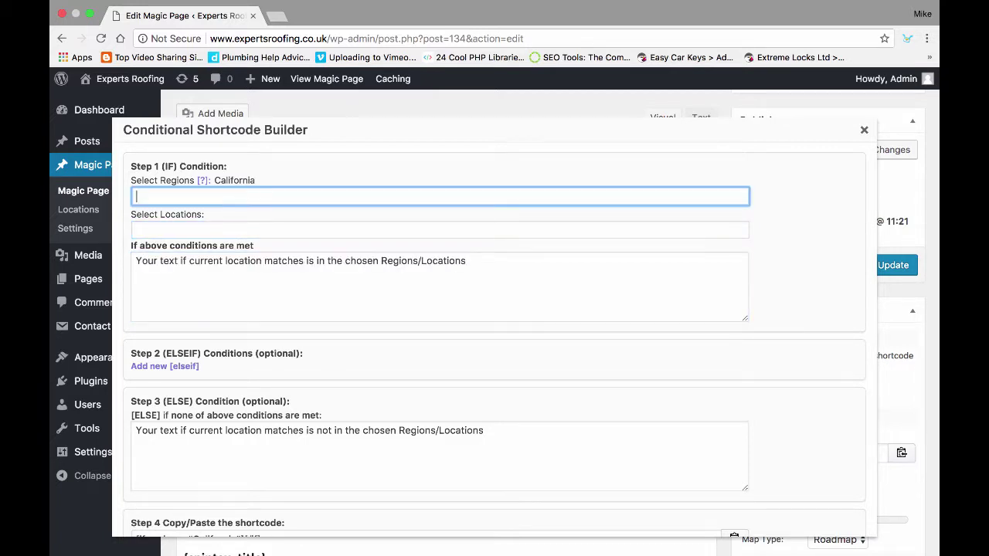
Set the location of the IF condition to Sacramento, 95812
{"action": "key", "text": "Tab"}
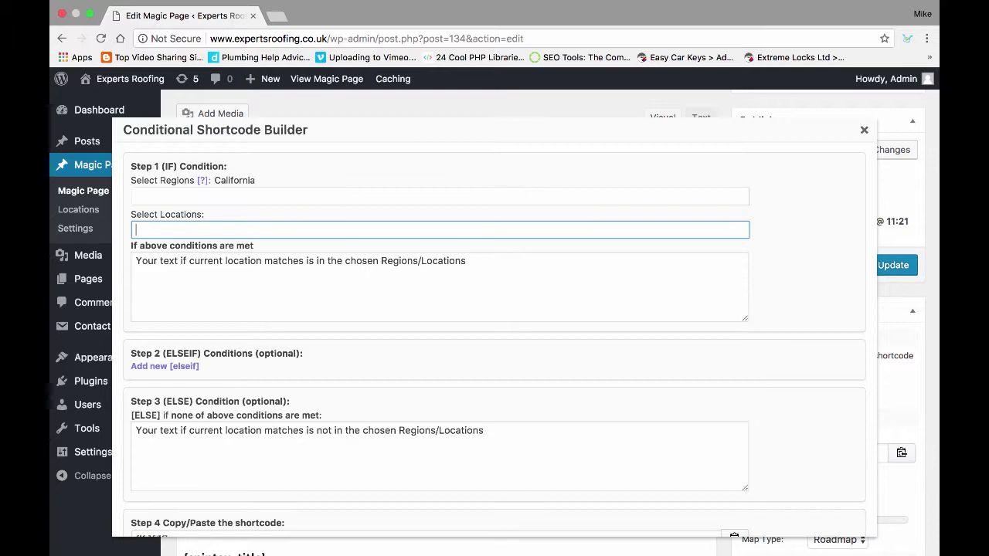
{"action": "key", "text": "Tab"}
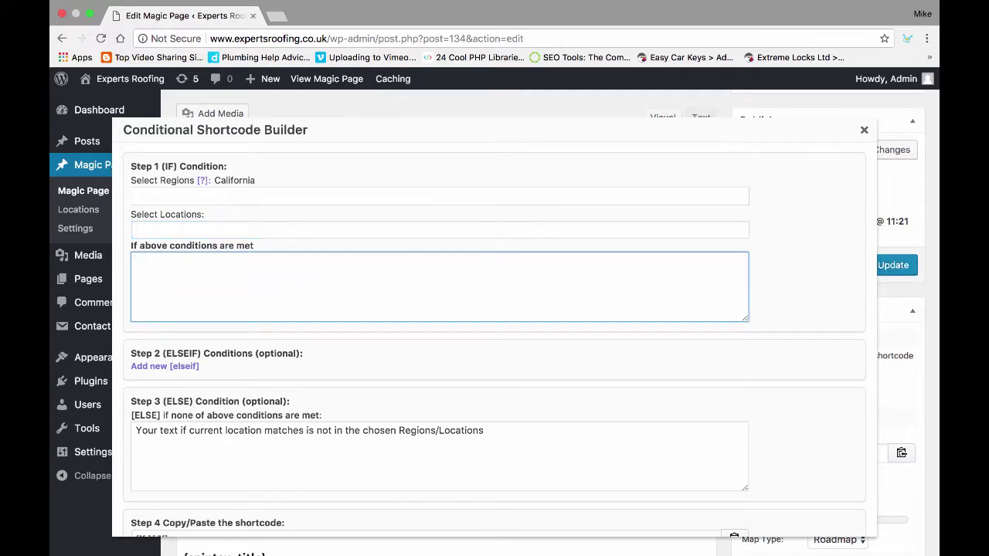
{"action": "key", "text": "shift+Tab"}
{"action": "type", "text": "sa"}
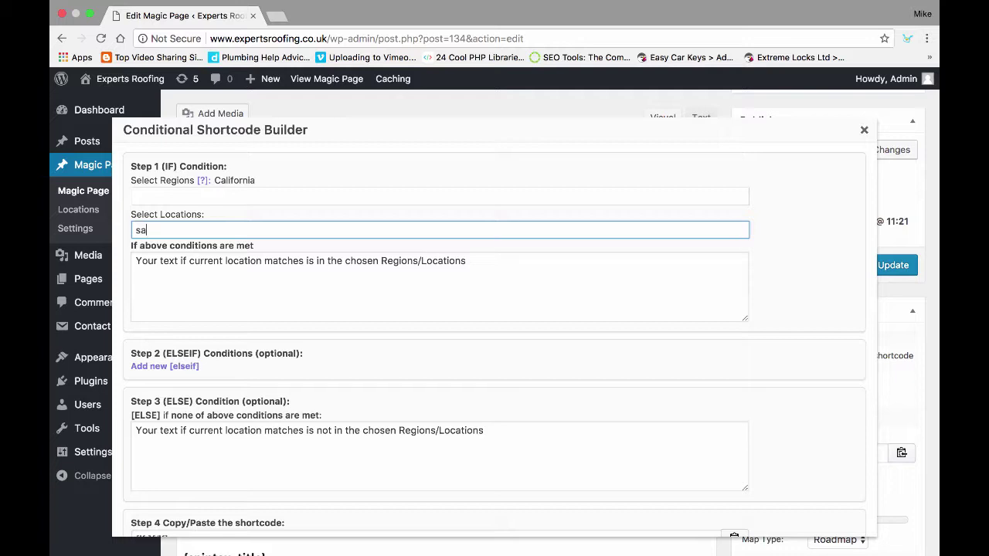
{"action": "type", "text": "cram"}
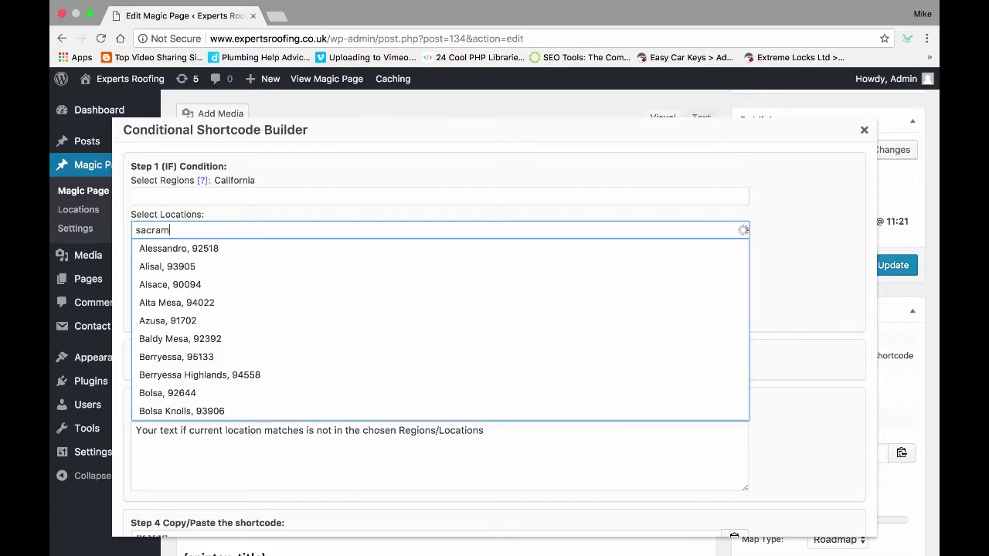
{"action": "key", "text": "Down"}
{"action": "key", "text": "Down"}
{"action": "key", "text": "Down"}
{"action": "key", "text": "Down"}
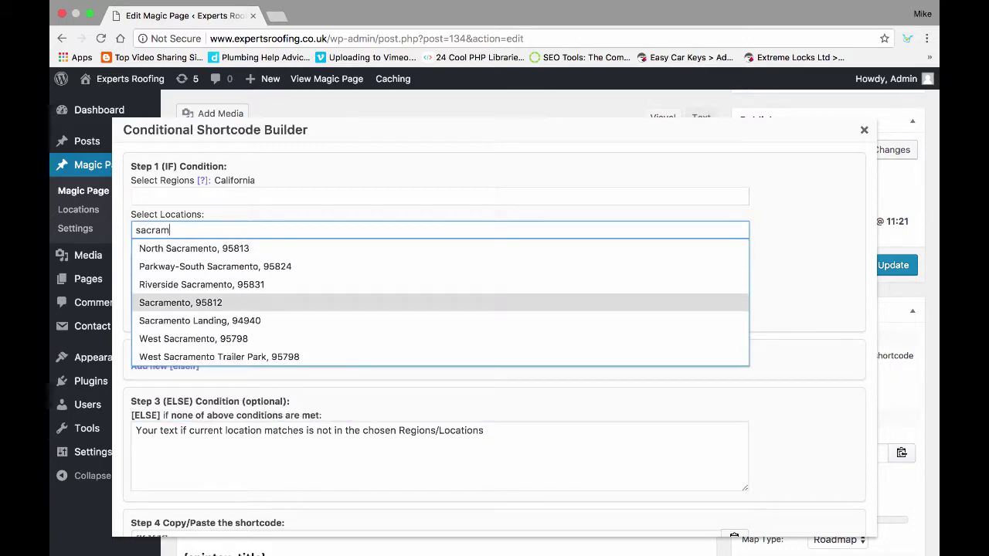
{"action": "key", "text": "Return"}
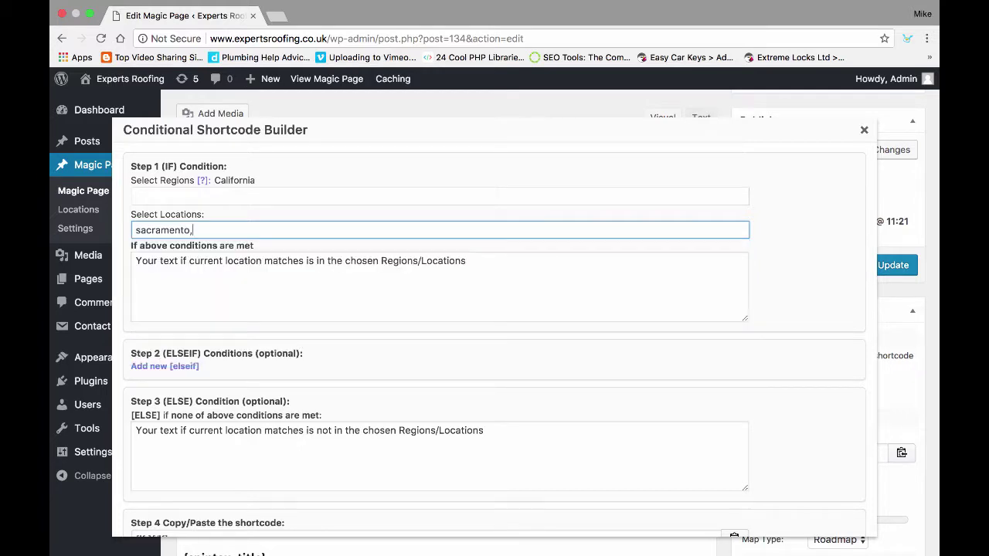
Enter a phone number followed by "SPECIAL FOR LOCALS" as the text shown when the IF condition is met
{"action": "left_click", "coordinate": [136, 260]}
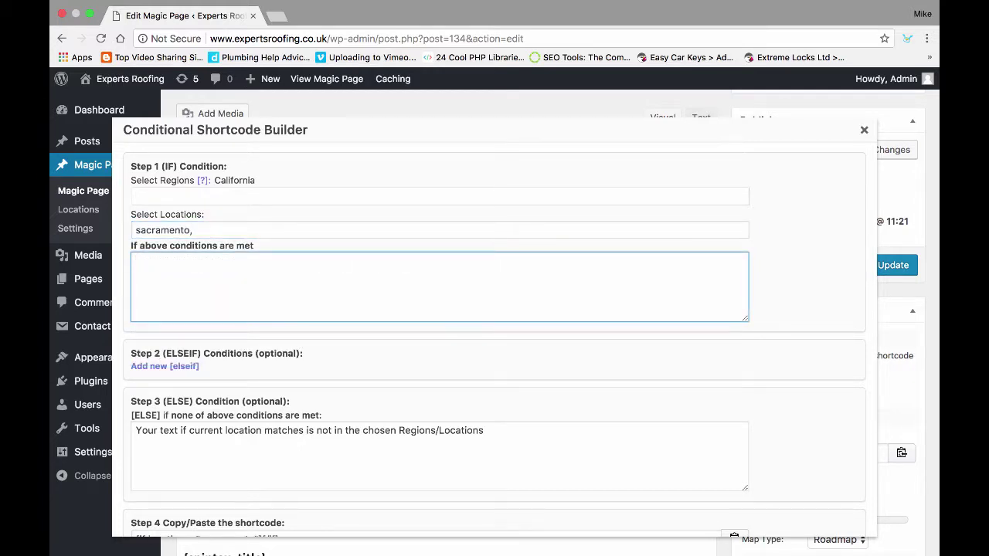
{"action": "type", "text": "999 9"}
{"action": "type", "text": "999 9999 "}
{"action": "type", "text": "9999 SPECIAL INB"}
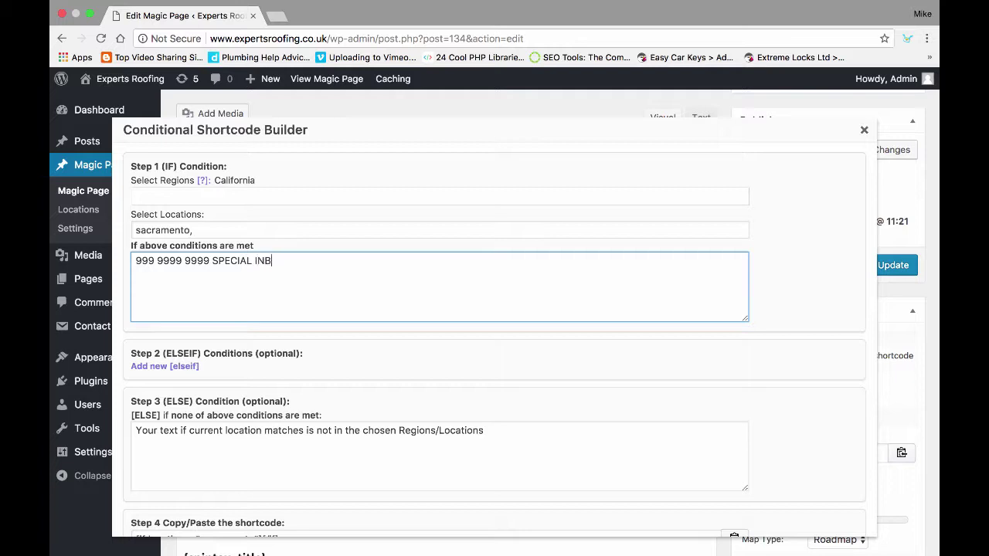
{"action": "key", "text": "BackSpace"}
{"action": "key", "text": "BackSpace"}
{"action": "key", "text": "BackSpace"}
{"action": "type", "text": "FOR LOCALS"}
Add a new ELSEIF condition and activate its locations entry
{"action": "scroll", "coordinate": [495, 309], "scroll_direction": "down", "scroll_amount": 3}
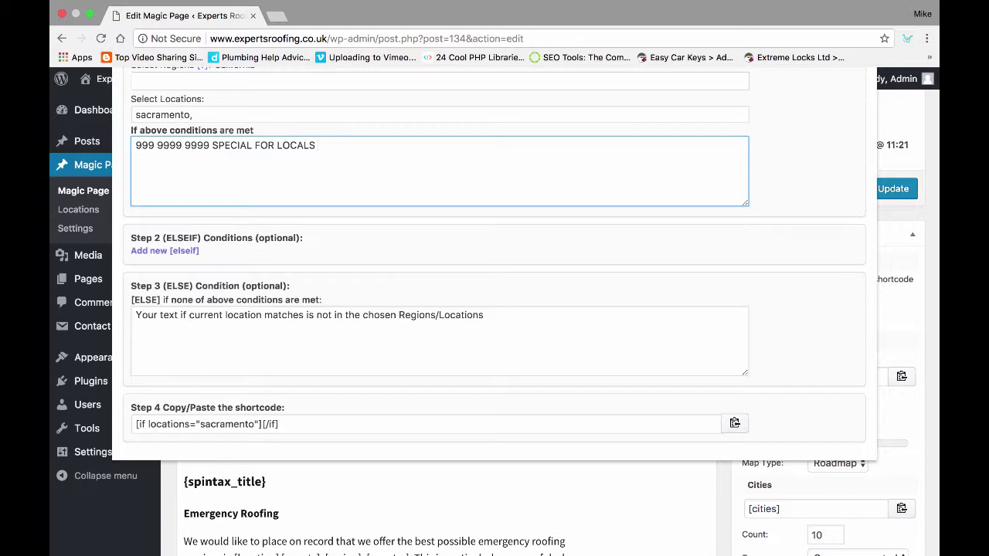
{"action": "key", "text": "Tab"}
{"action": "key", "text": "Return"}
{"action": "left_click", "coordinate": [439, 301]}
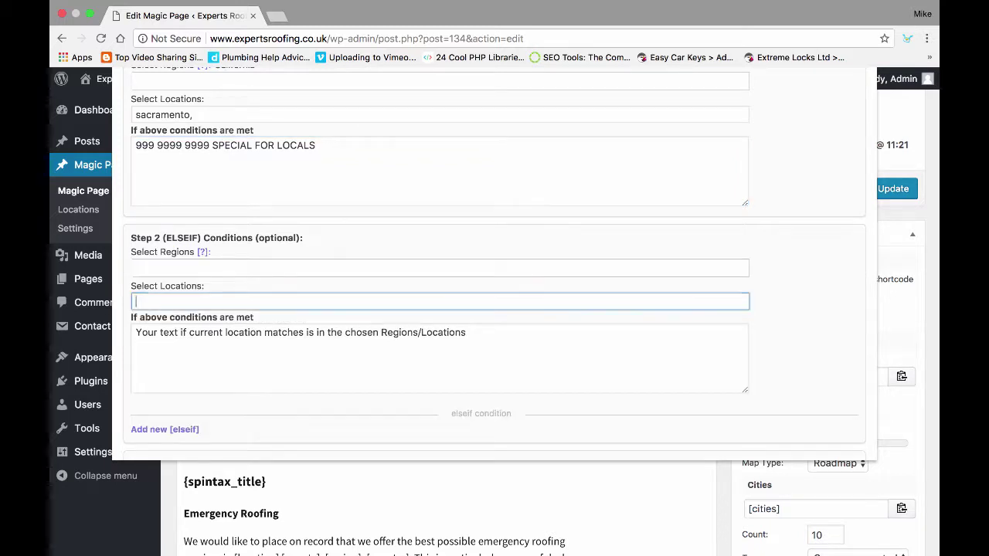
Enter a placeholder phone number as the ELSE text for when none of the conditions are met
{"action": "scroll", "coordinate": [495, 309], "scroll_direction": "down", "scroll_amount": 2}
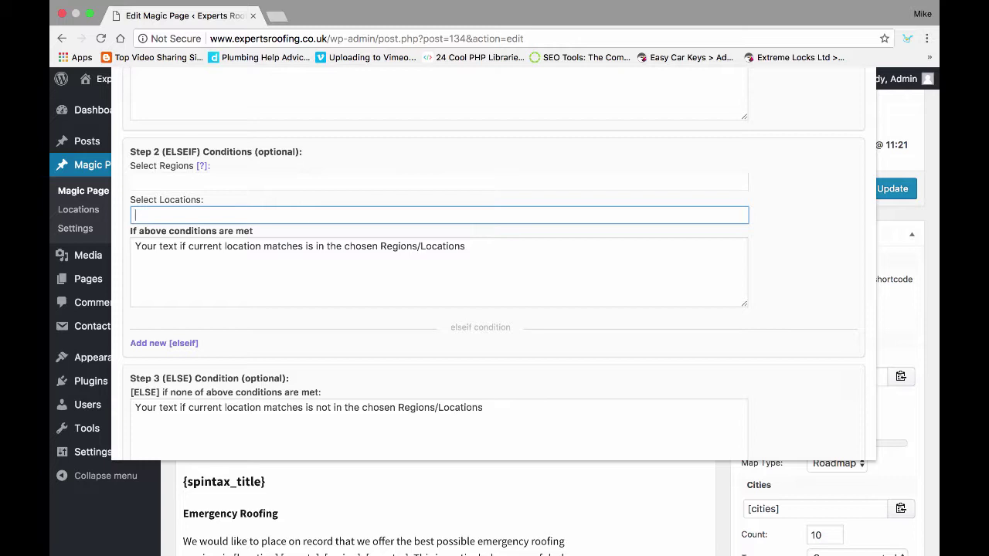
{"action": "scroll", "coordinate": [494, 263], "scroll_direction": "down", "scroll_amount": 2}
{"action": "left_click", "coordinate": [136, 313]}
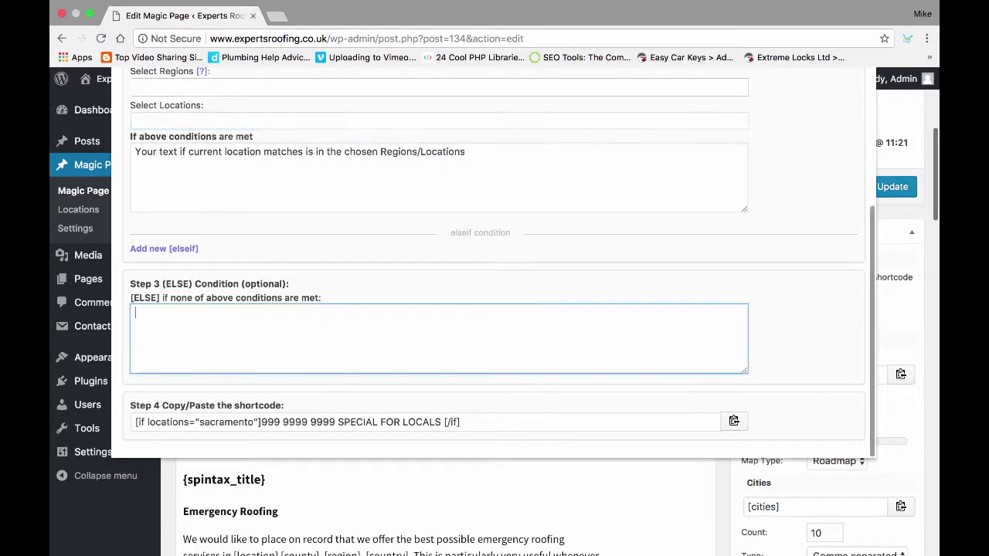
{"action": "type", "text": "0"}
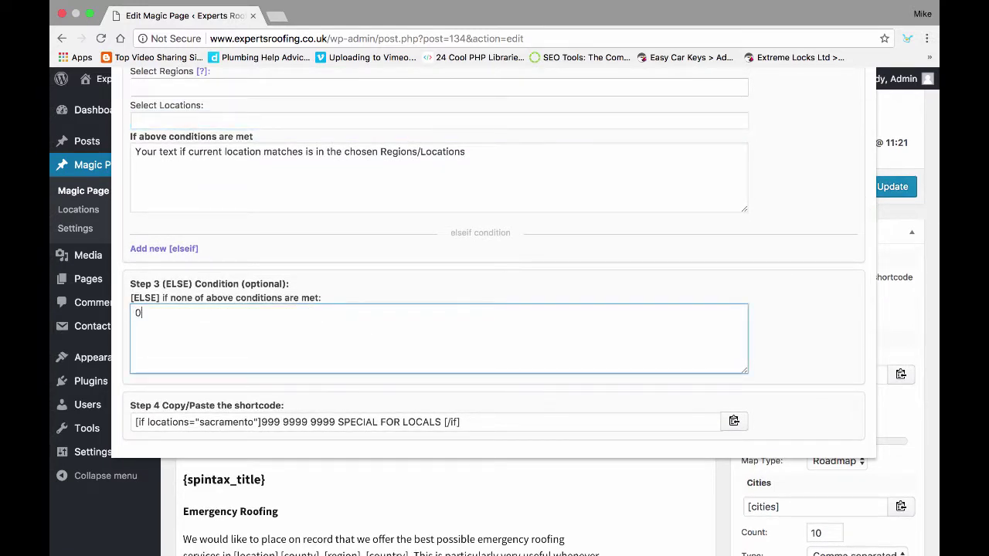
{"action": "type", "text": "00 0000 0"}
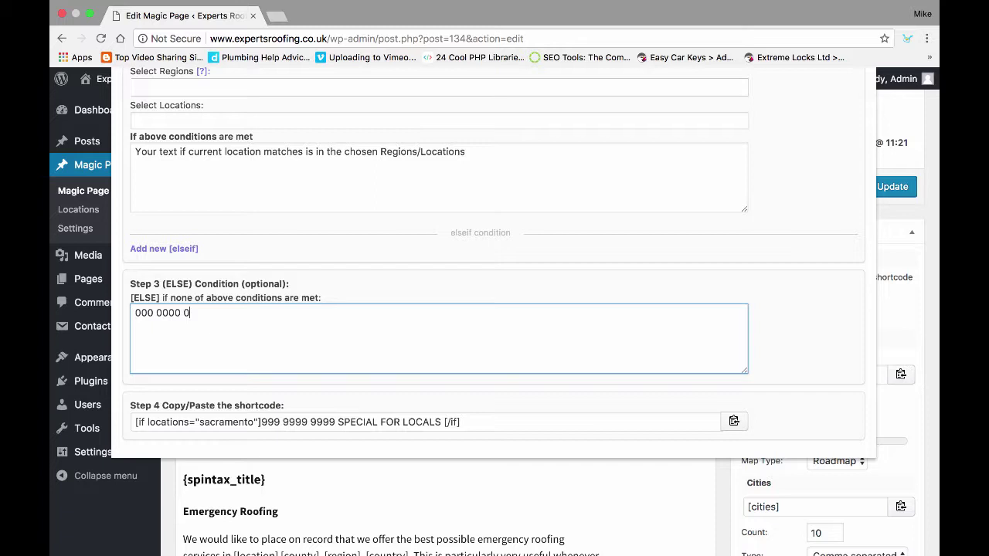
{"action": "type", "text": "000"}
{"action": "key", "text": "Tab"}
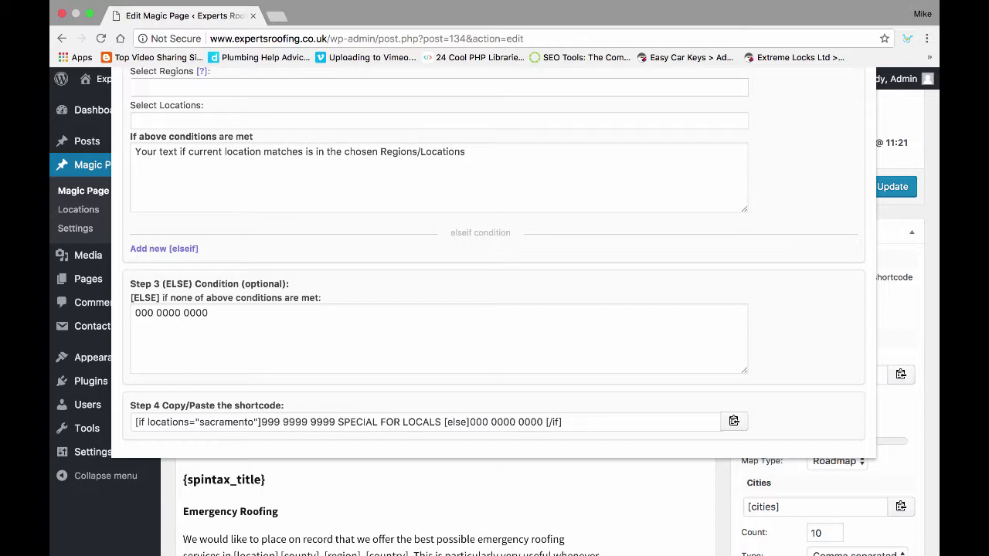
Remove the phone number from the ELSE condition's text
{"action": "key", "text": "shift+Tab"}
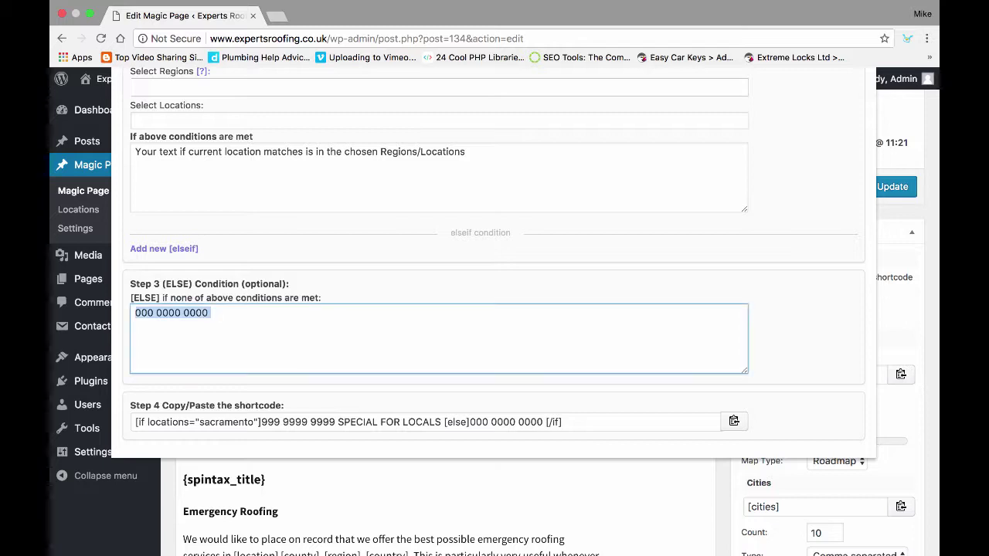
{"action": "key", "text": "BackSpace"}
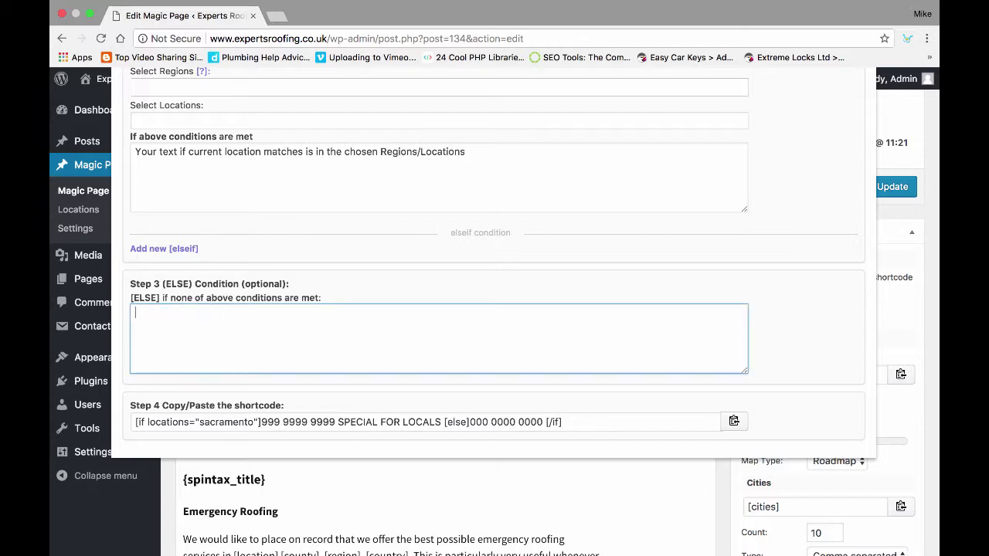
{"action": "key", "text": "Tab"}
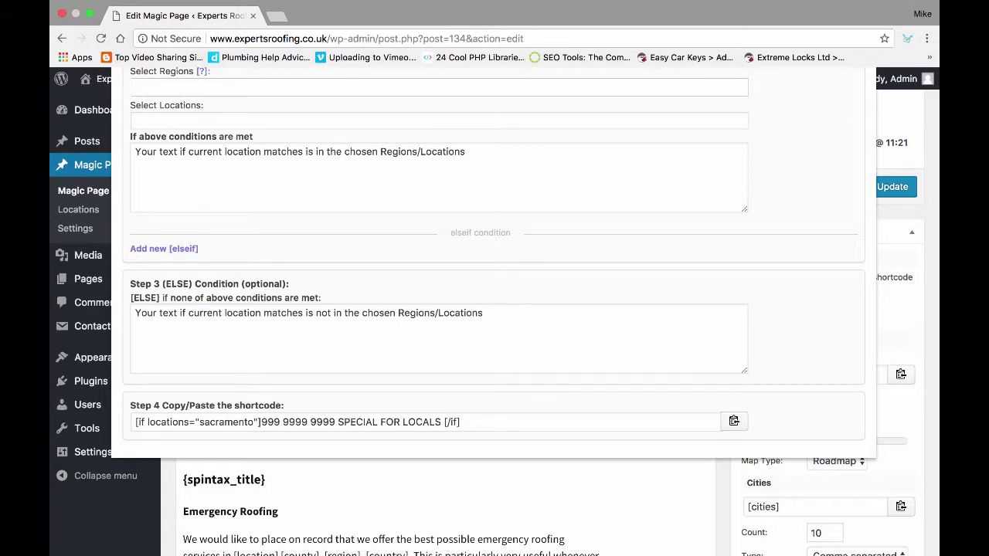
Search for "burbank" in the ELSEIF condition's locations and choose Burbank Los Angeles, 91502
{"action": "scroll", "coordinate": [495, 263], "scroll_direction": "up", "scroll_amount": 3}
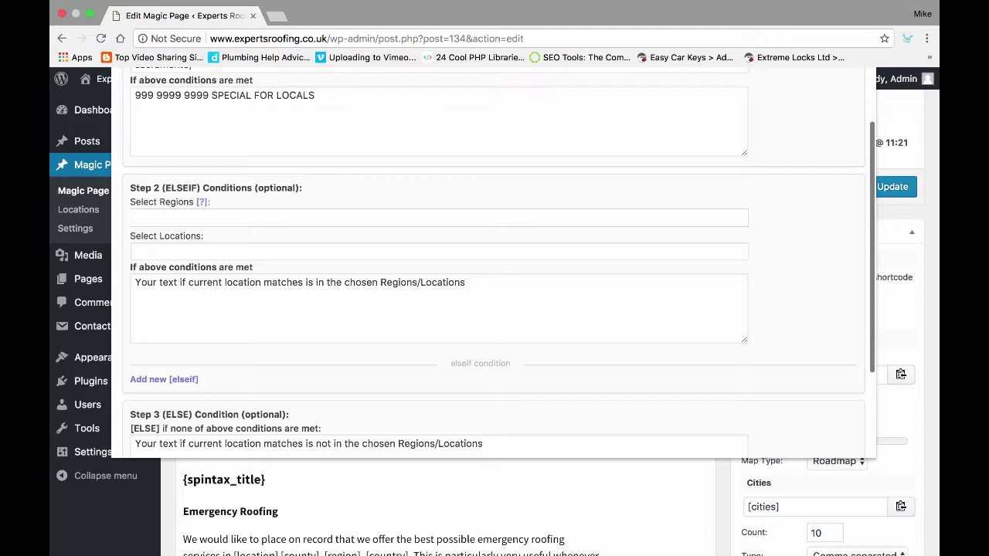
{"action": "left_click", "coordinate": [439, 251]}
{"action": "type", "text": "bur"}
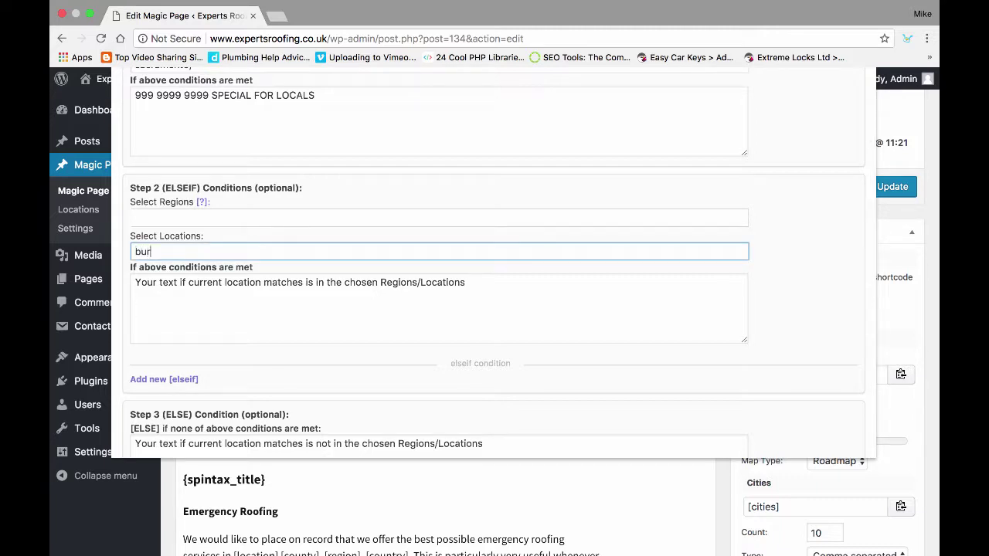
{"action": "type", "text": "bank"}
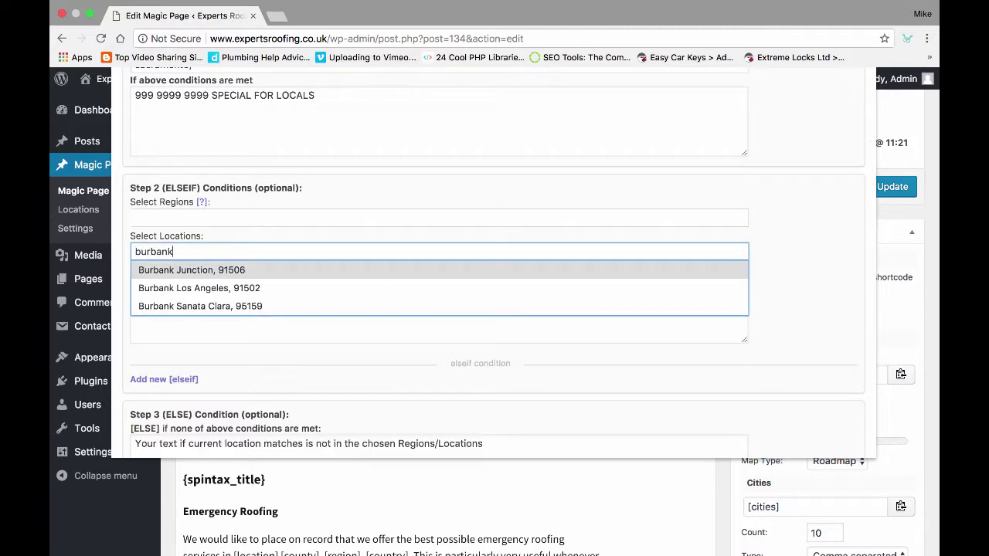
{"action": "key", "text": "Down"}
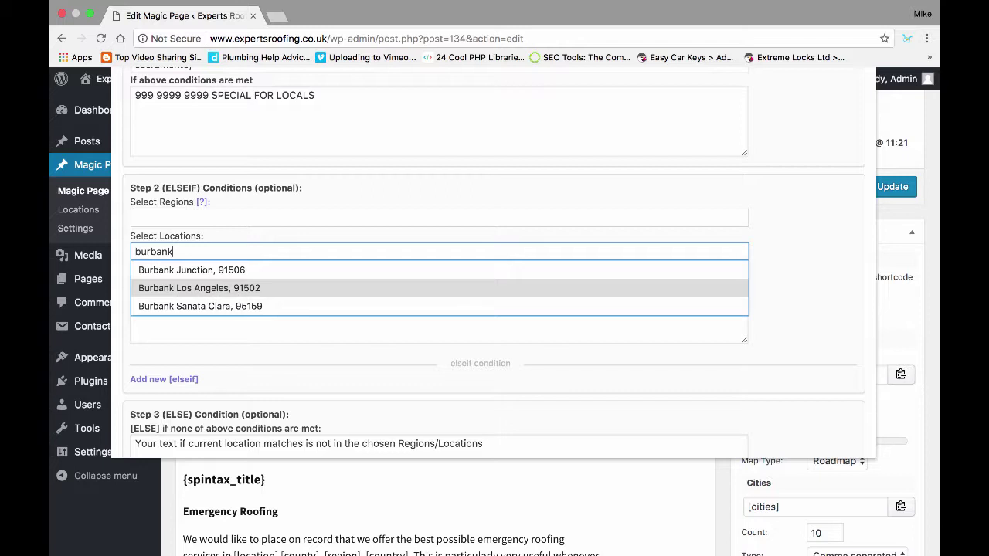
{"action": "key", "text": "Return"}
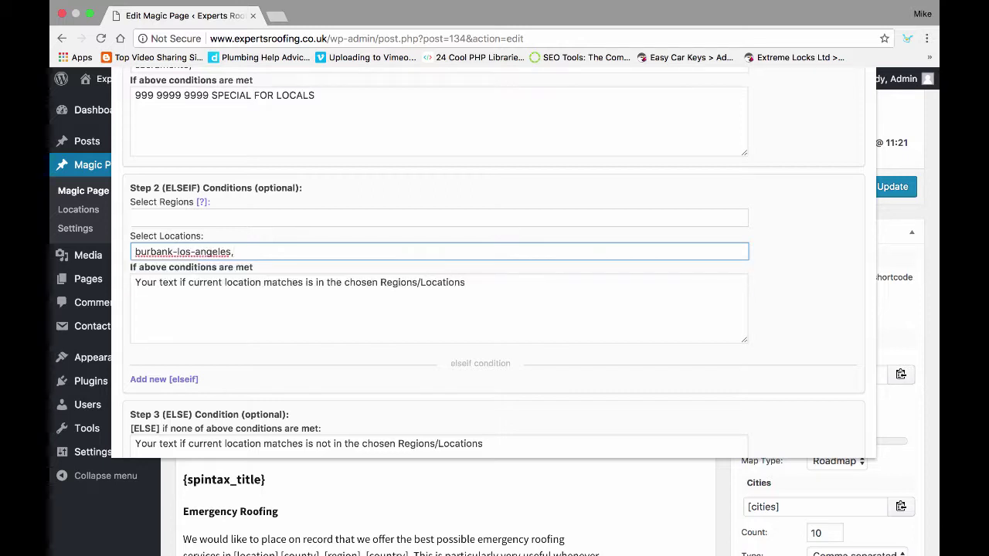
Replace the ELSEIF condition's text with a placeholder phone number followed by "SPECIAL OFFER"
{"action": "left_click", "coordinate": [136, 283]}
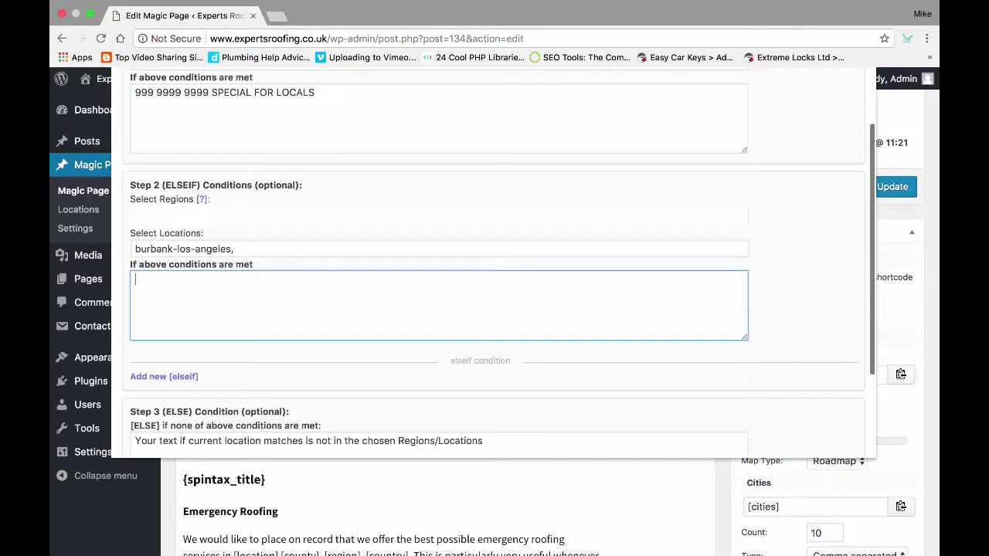
{"action": "type", "text": "8888 88"}
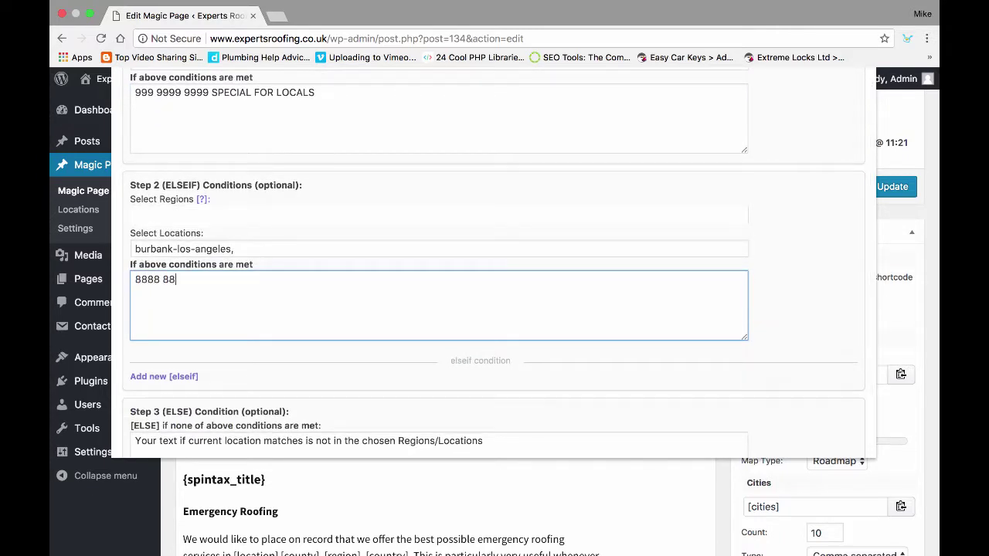
{"action": "type", "text": "88 8888"}
{"action": "scroll", "coordinate": [495, 270], "scroll_direction": "up", "scroll_amount": 3}
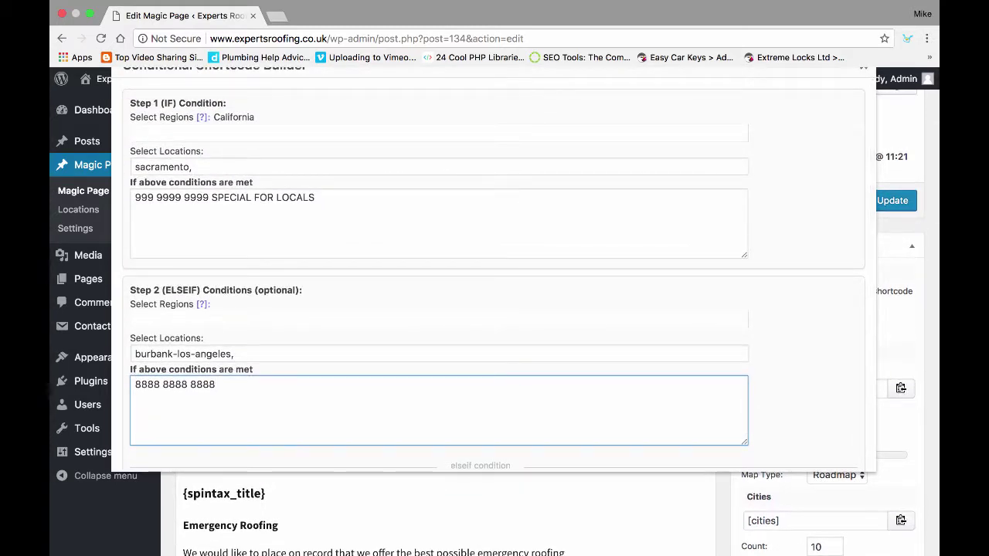
{"action": "type", "text": "SPECIAL OFFER"}
Copy the generated conditional shortcode and close the Conditional Shortcode Builder
{"action": "scroll", "coordinate": [494, 271], "scroll_direction": "down", "scroll_amount": 3}
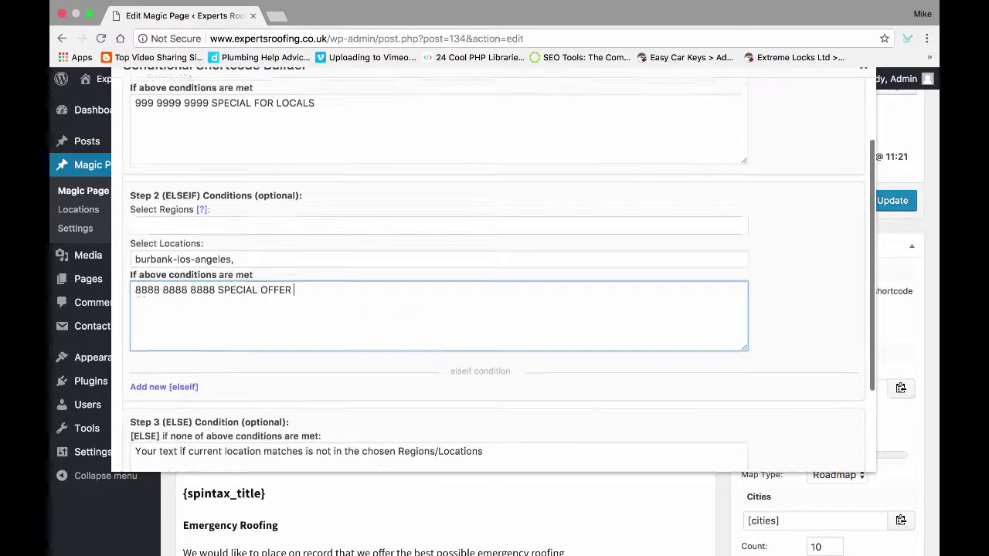
{"action": "scroll", "coordinate": [495, 271], "scroll_direction": "down", "scroll_amount": 3}
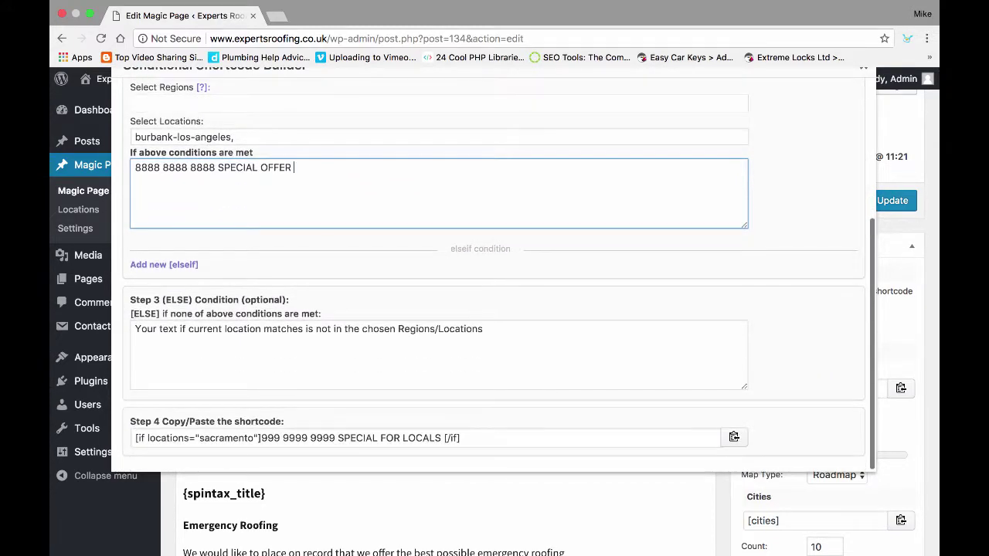
{"action": "scroll", "coordinate": [495, 309], "scroll_direction": "down", "scroll_amount": 4}
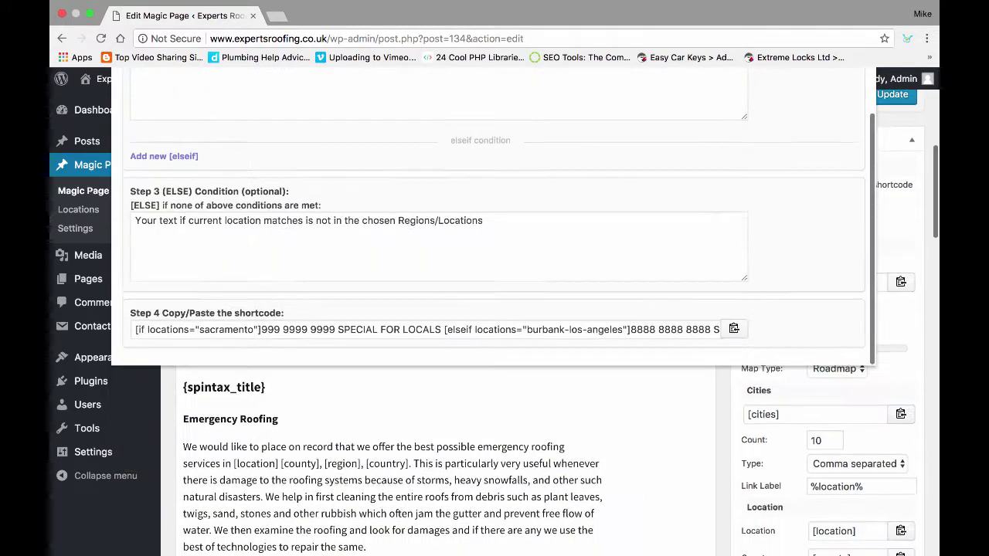
{"action": "left_click", "coordinate": [734, 305]}
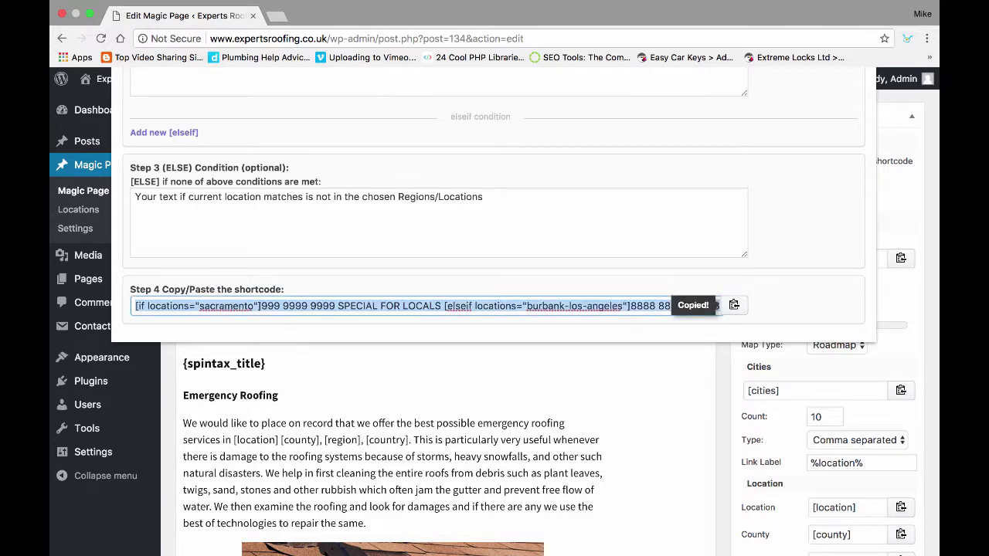
{"action": "scroll", "coordinate": [495, 309], "scroll_direction": "up", "scroll_amount": 10}
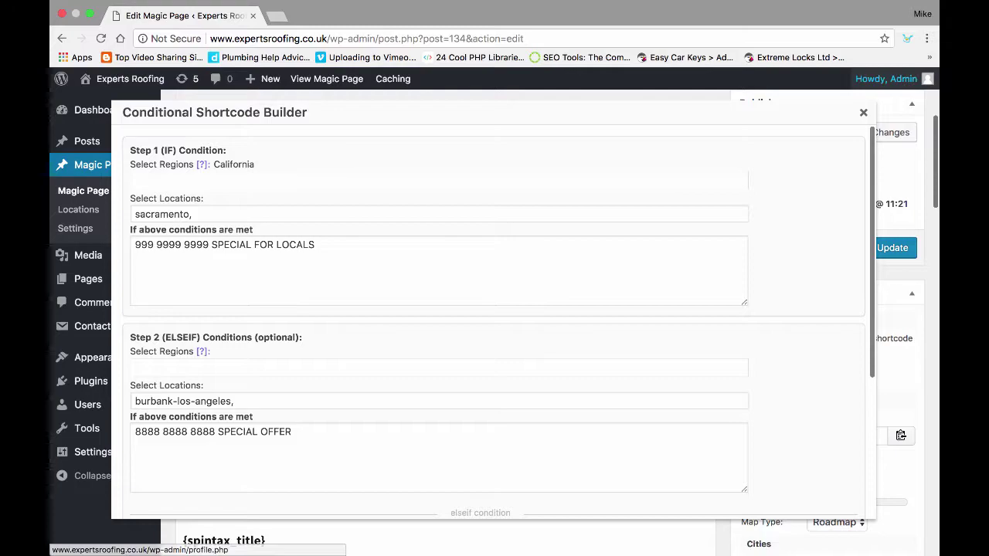
{"action": "key", "text": "Escape"}
Paste the shortcode after {spintax_title_2} in the first heading of the page content and update the Magic Page
{"action": "scroll", "coordinate": [495, 309], "scroll_direction": "up", "scroll_amount": 5}
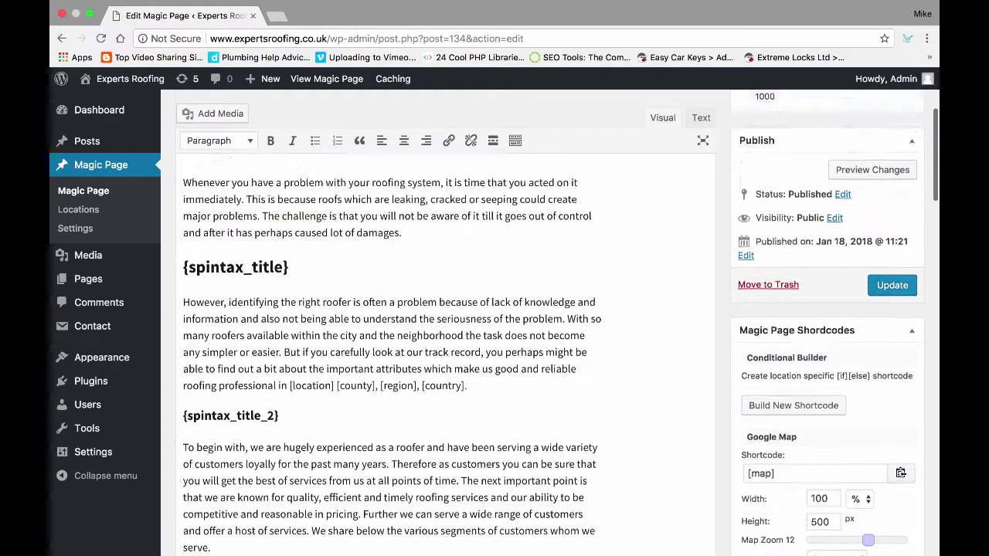
{"action": "left_click", "coordinate": [307, 326]}
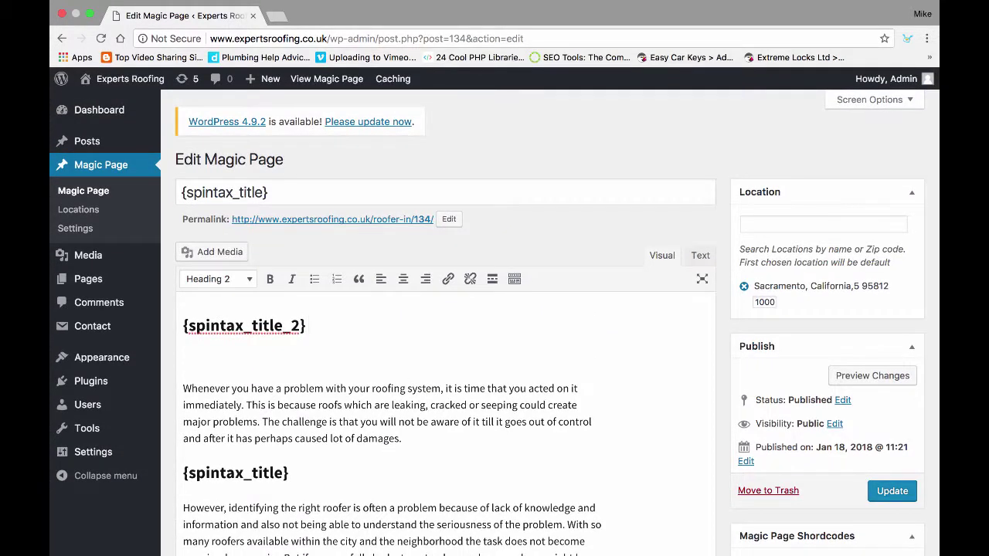
{"action": "key", "text": "ctrl+v"}
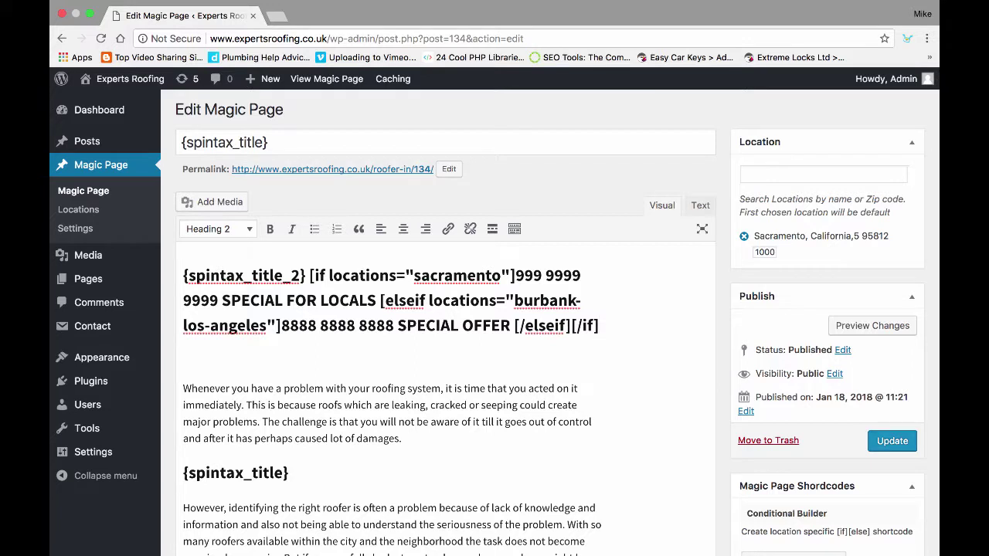
{"action": "left_click", "coordinate": [893, 440]}
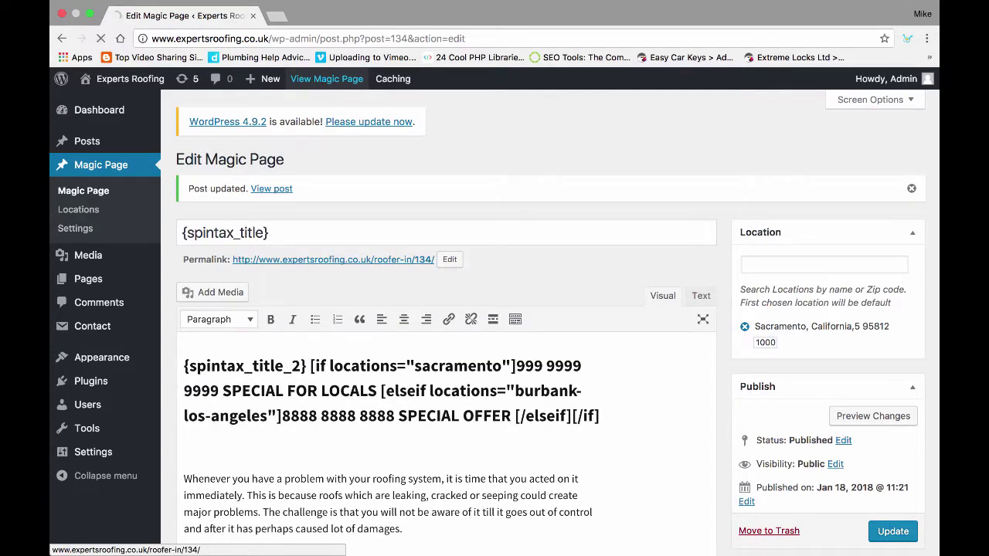
View the published page, then load its Burbank version by replacing 134 in the address with burbank-los-angeles
{"action": "left_click", "coordinate": [333, 260]}
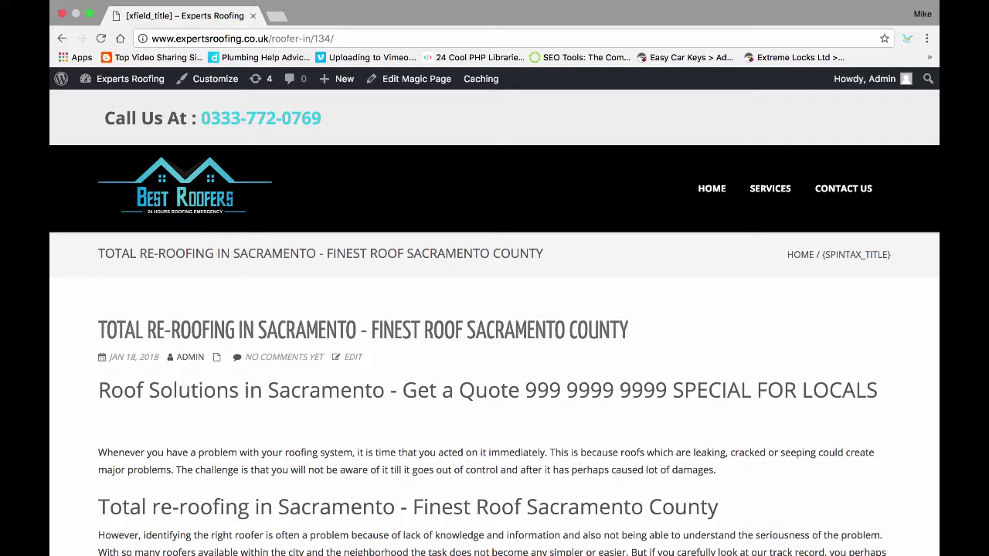
{"action": "double_click", "coordinate": [321, 38]}
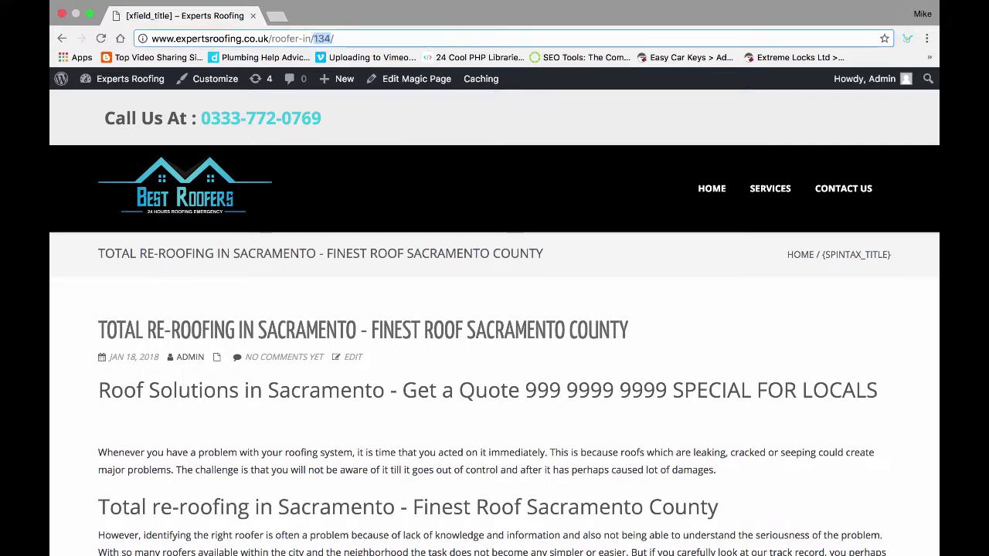
{"action": "type", "text": "burbank"}
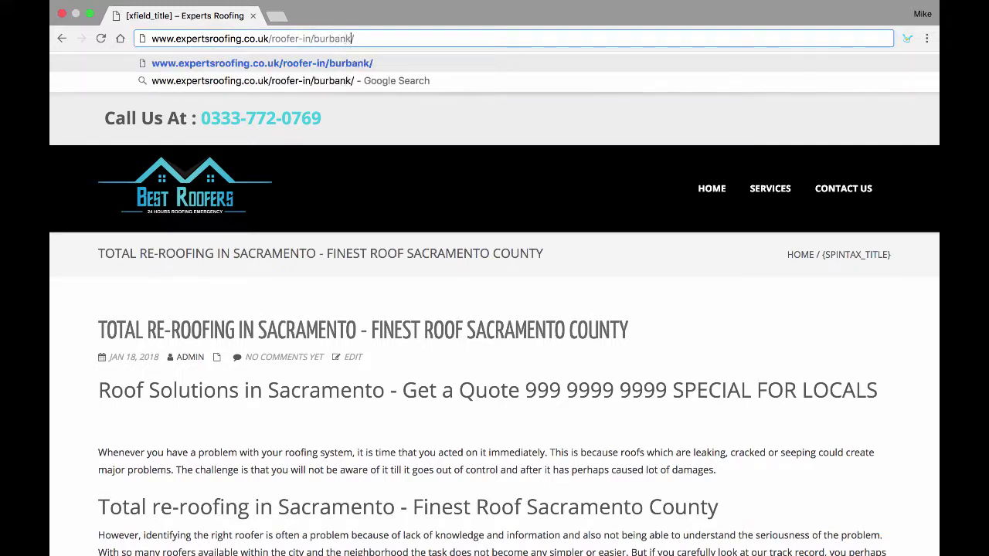
{"action": "type", "text": "-los-a"}
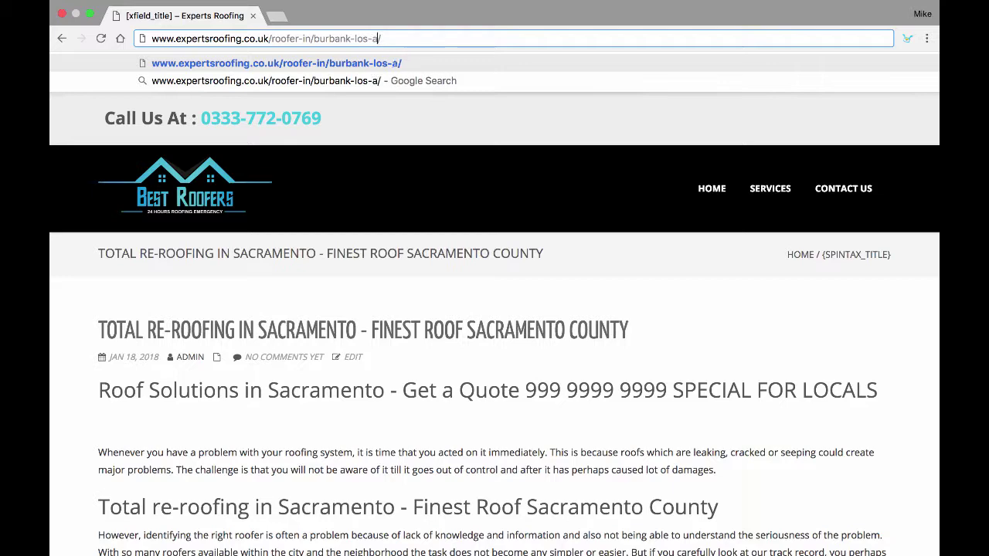
{"action": "type", "text": "ngeles"}
{"action": "key", "text": "Return"}
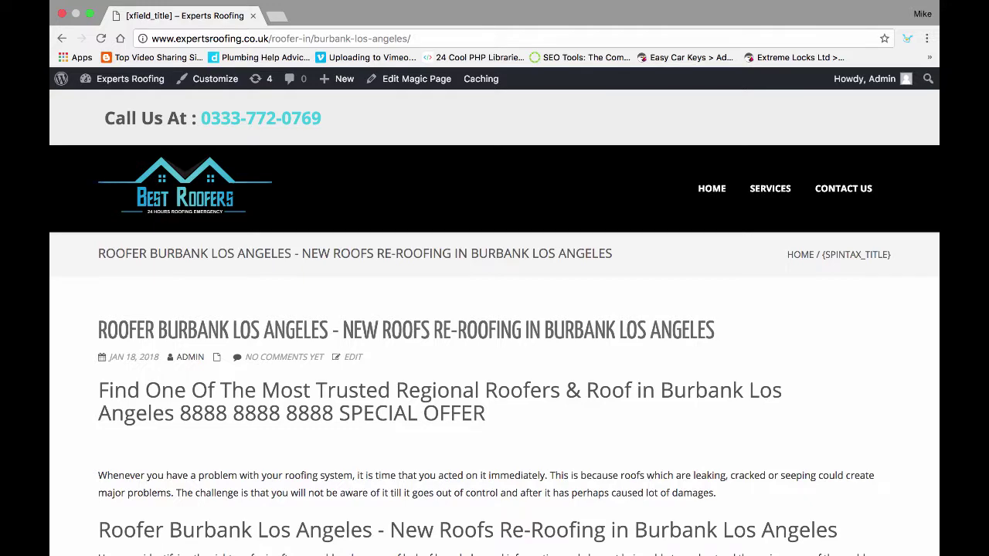
Check the phone number and offer text in the first content heading of the Burbank Los Angeles page
{"action": "left_click_drag", "start_coordinate": [191, 414], "coordinate": [375, 414]}
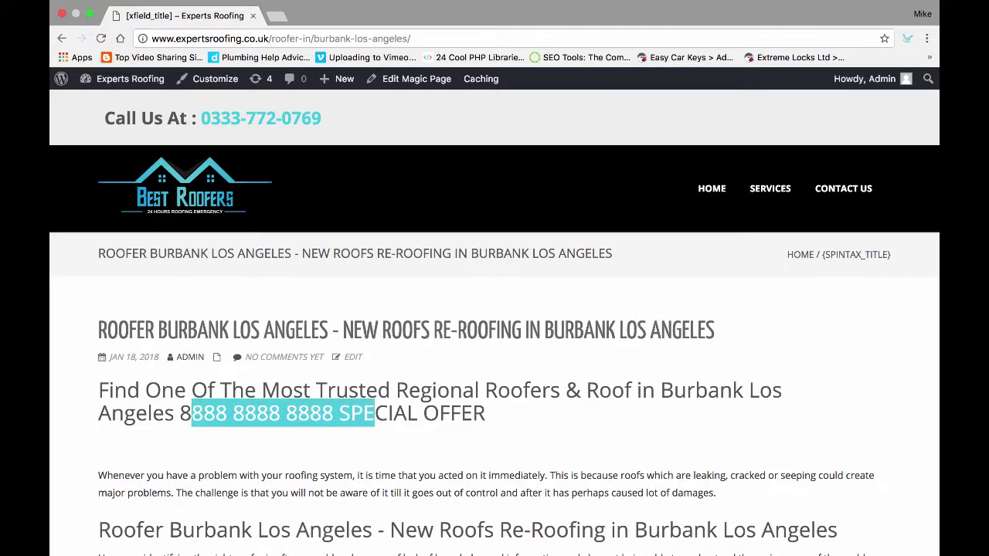
{"action": "scroll", "coordinate": [495, 309], "scroll_direction": "down", "scroll_amount": 2}
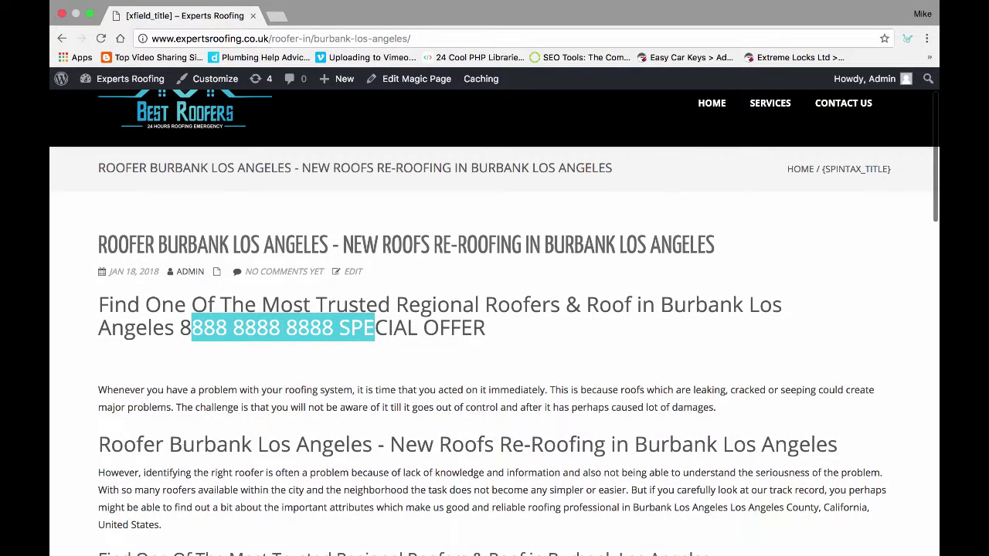
{"action": "scroll", "coordinate": [494, 309], "scroll_direction": "up", "scroll_amount": 1}
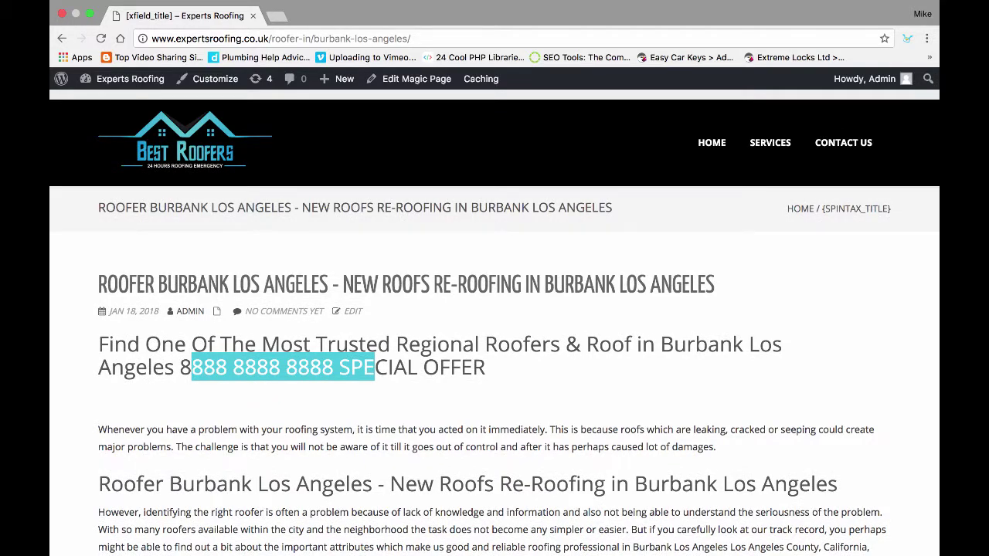
Open the North Hollywood page from the nearby-city links below the map and check its content for conditional text
{"action": "scroll", "coordinate": [495, 309], "scroll_direction": "down", "scroll_amount": 2}
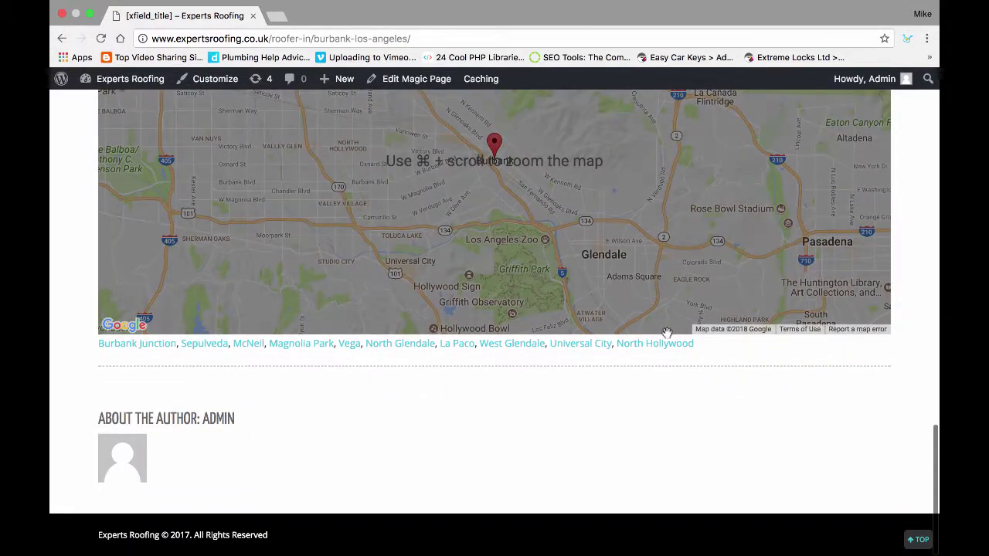
{"action": "left_click", "coordinate": [663, 343]}
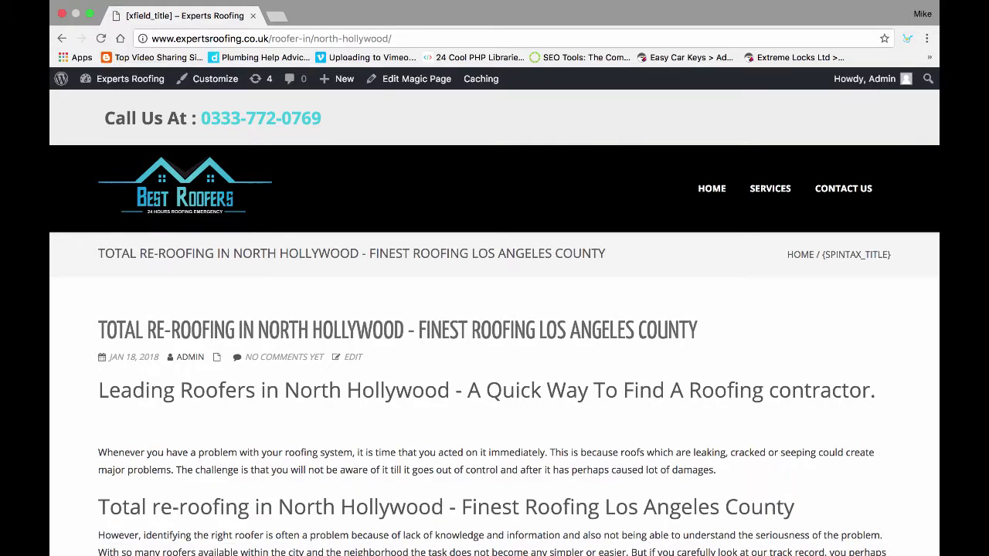
{"action": "scroll", "coordinate": [494, 309], "scroll_direction": "down", "scroll_amount": 2}
{"action": "scroll", "coordinate": [495, 309], "scroll_direction": "up", "scroll_amount": 2}
{"action": "scroll", "coordinate": [495, 309], "scroll_direction": "down", "scroll_amount": 5}
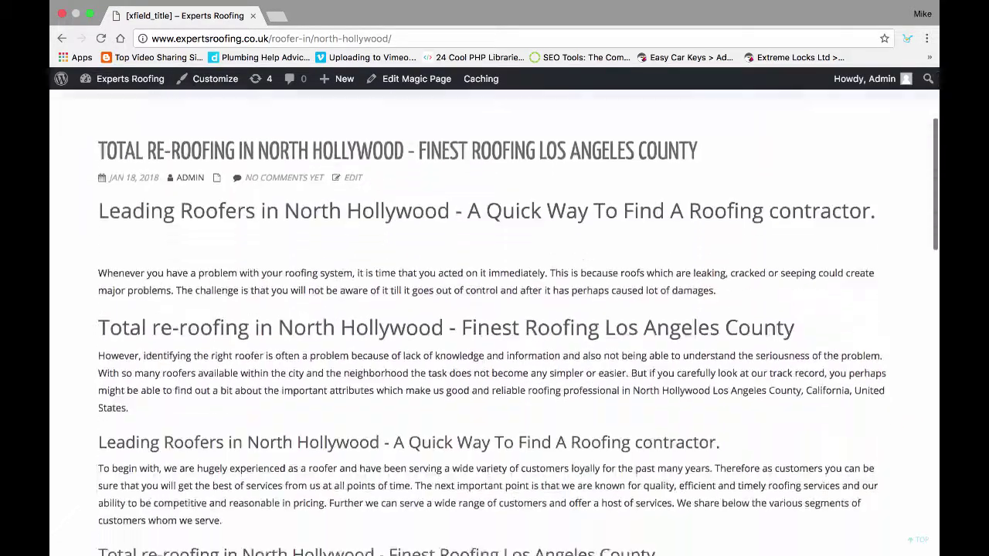
{"action": "scroll", "coordinate": [494, 309], "scroll_direction": "down", "scroll_amount": 8}
{"action": "scroll", "coordinate": [494, 310], "scroll_direction": "up", "scroll_amount": 20}
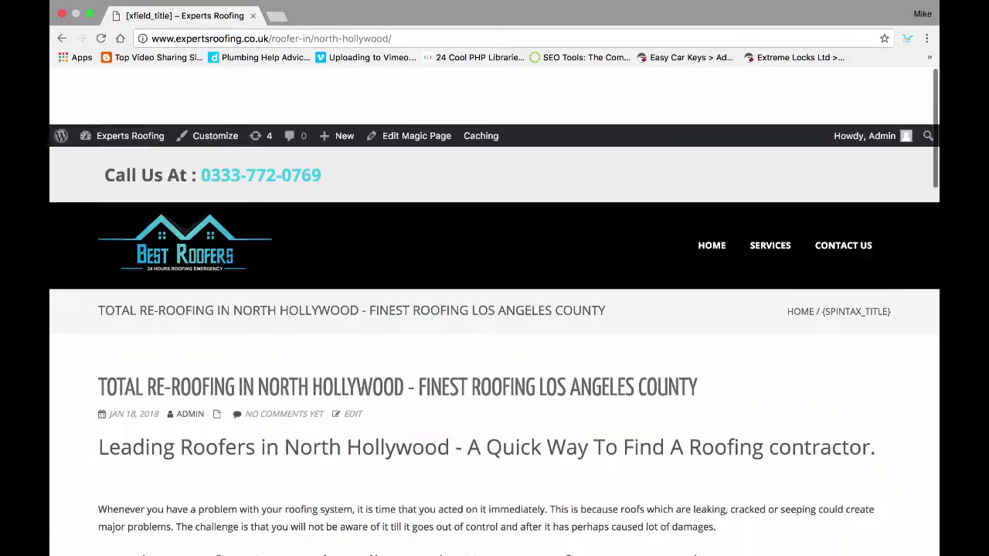